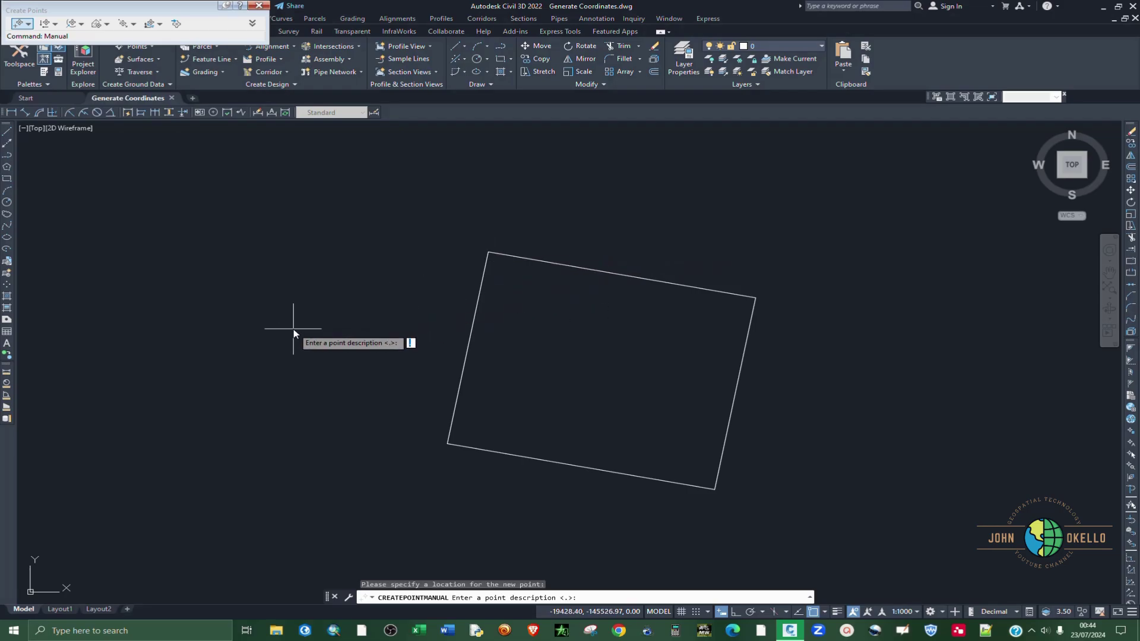
# Create point F1, then point F2 at the right corner, both at elevation 0.
pyautogui.write('F1')
pyautogui.press('Return')
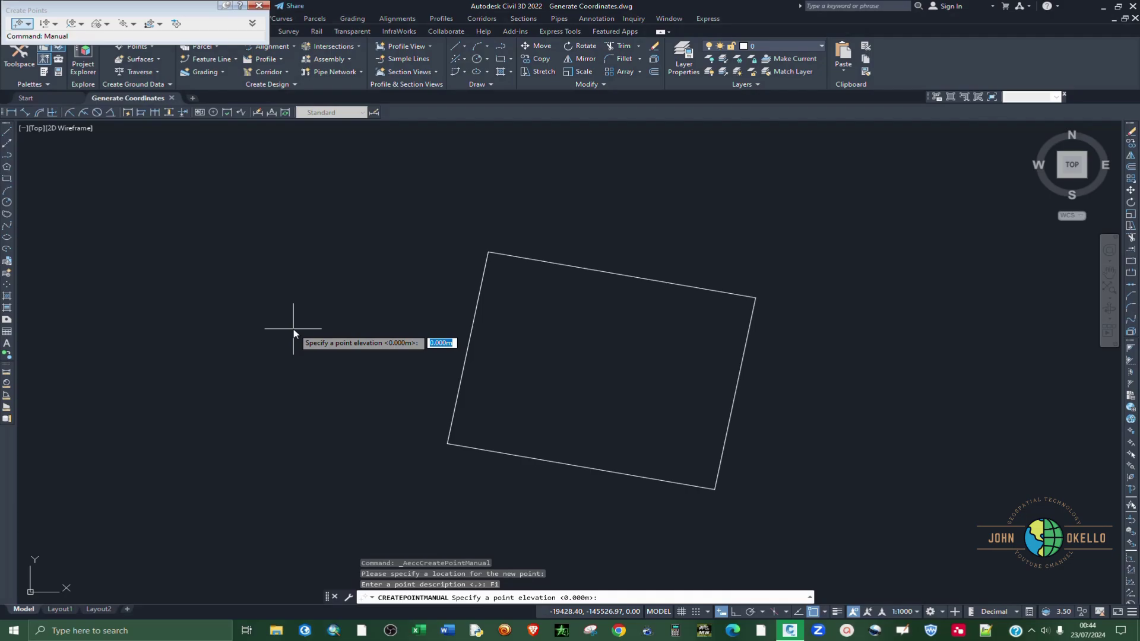
pyautogui.write('0')
pyautogui.press('Return')
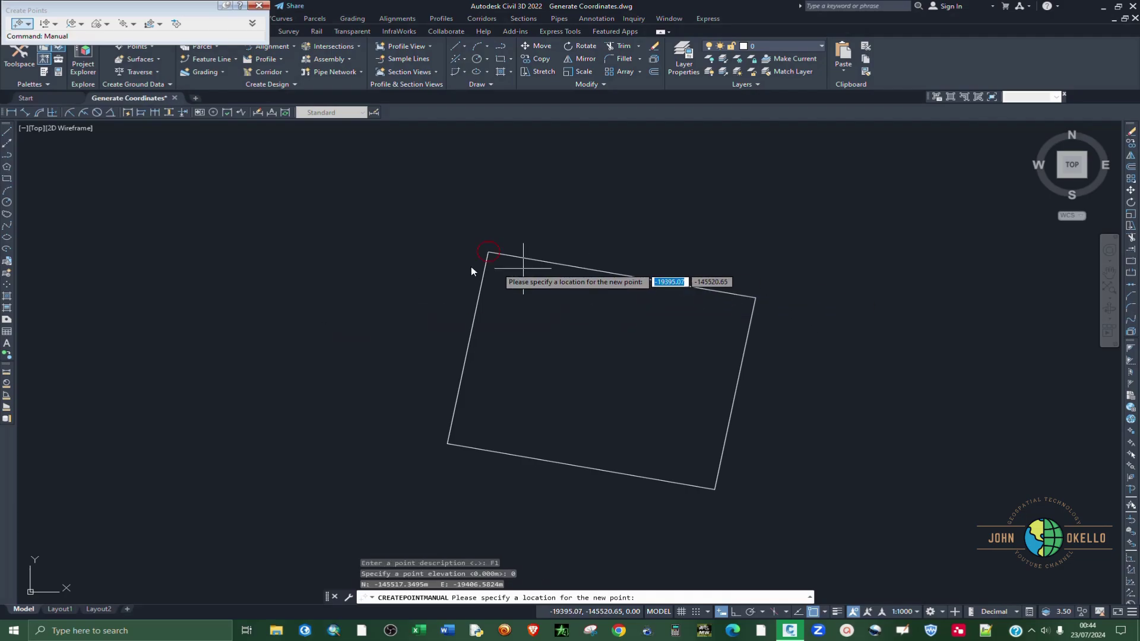
pyautogui.click(759, 296)
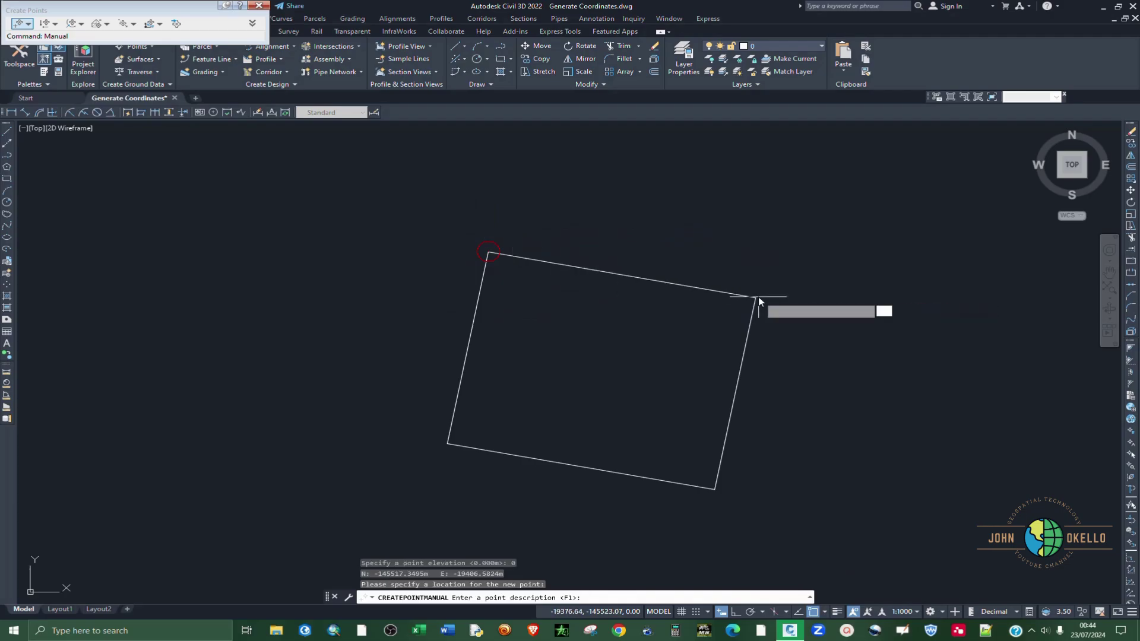
pyautogui.write('F2')
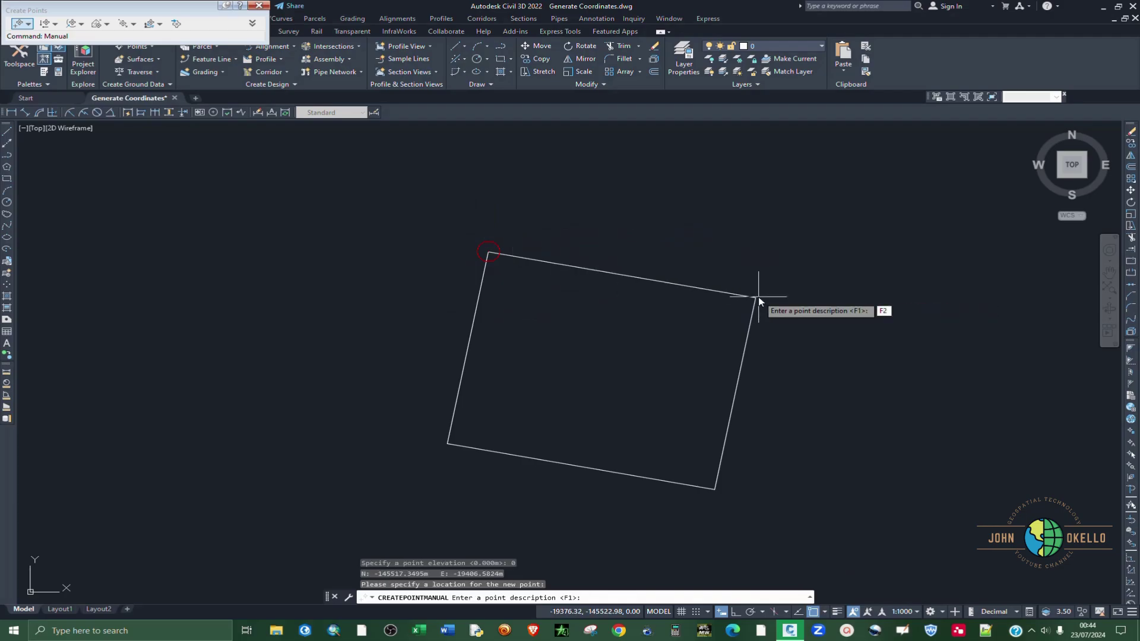
pyautogui.press('Return')
pyautogui.write('0')
pyautogui.press('Return')
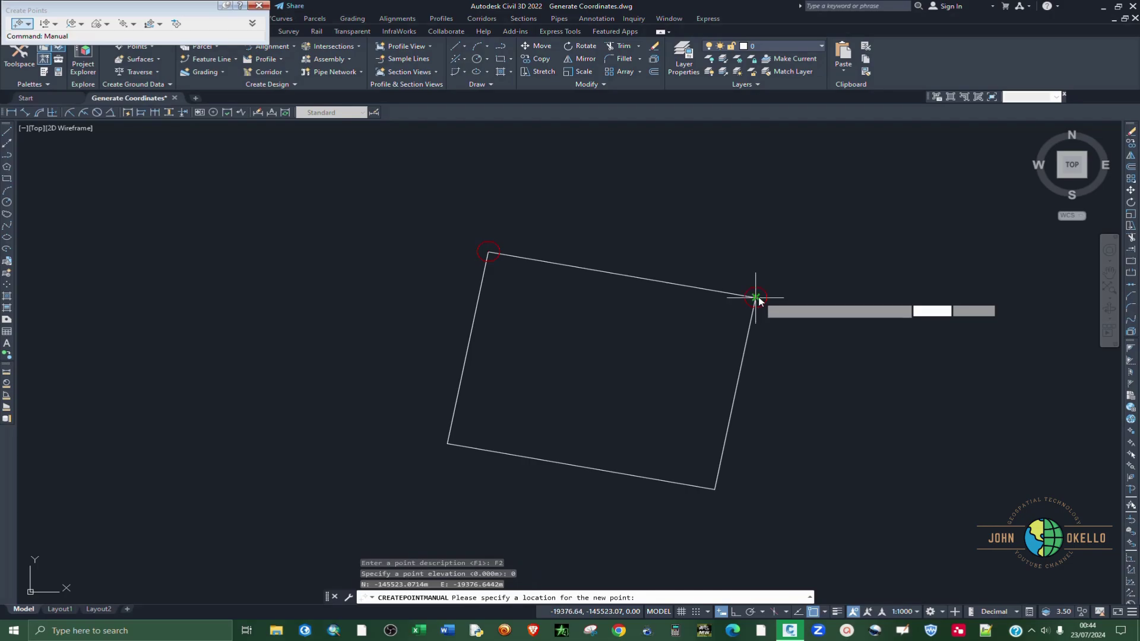
# Place F3 and F4 at the bottom and left corners at elevation 0, then end point creation.
pyautogui.click(715, 493)
pyautogui.write('F')
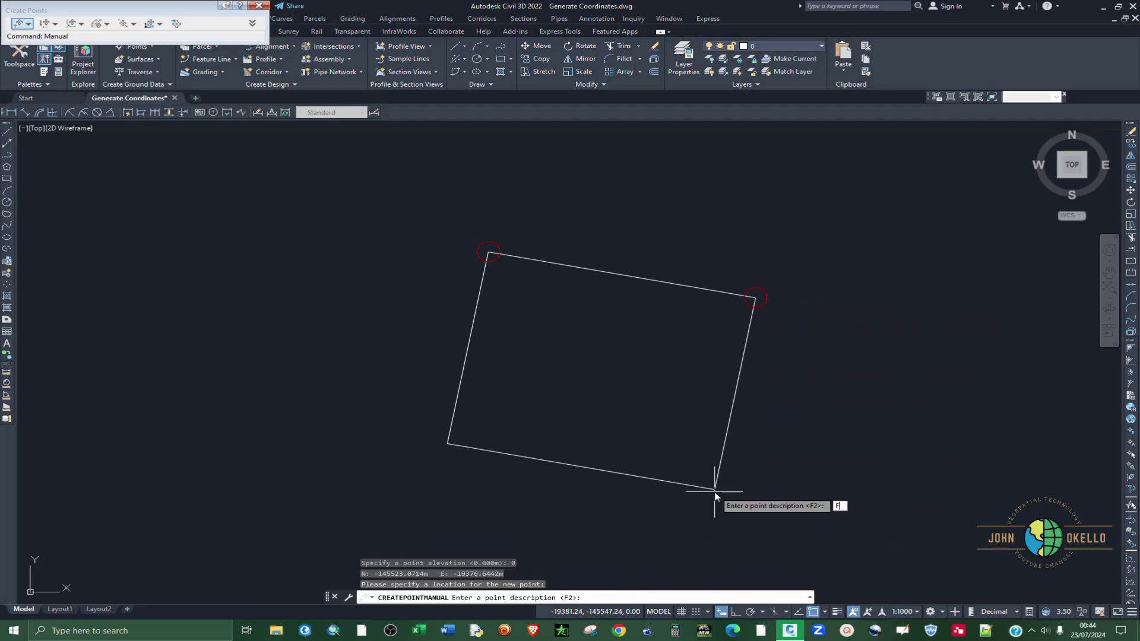
pyautogui.write('3')
pyautogui.press('Return')
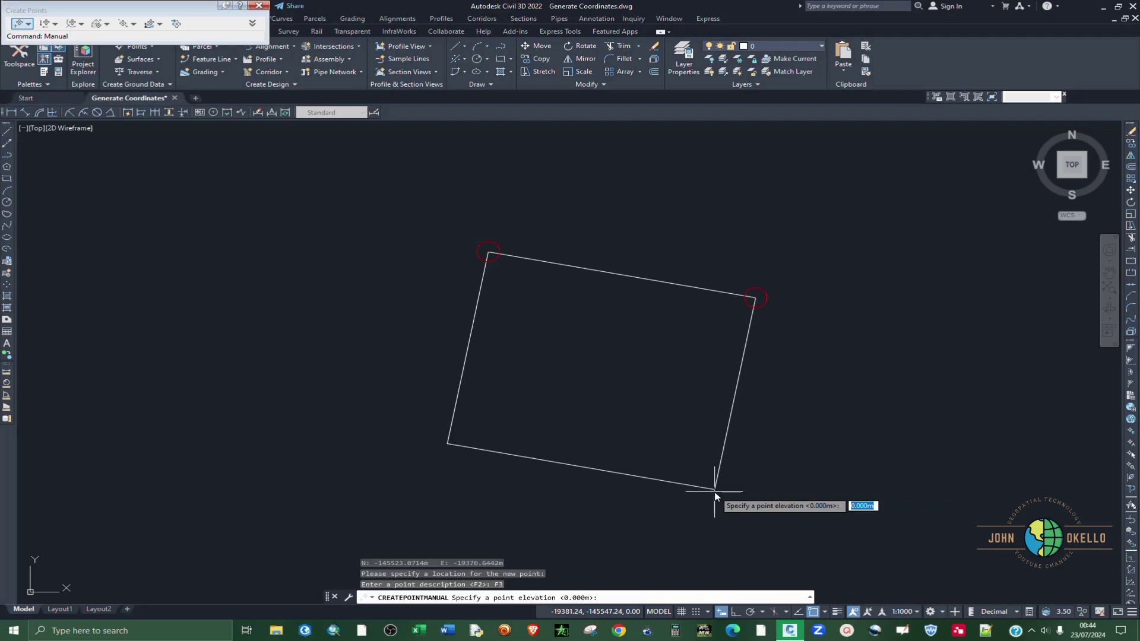
pyautogui.write('0')
pyautogui.press('Return')
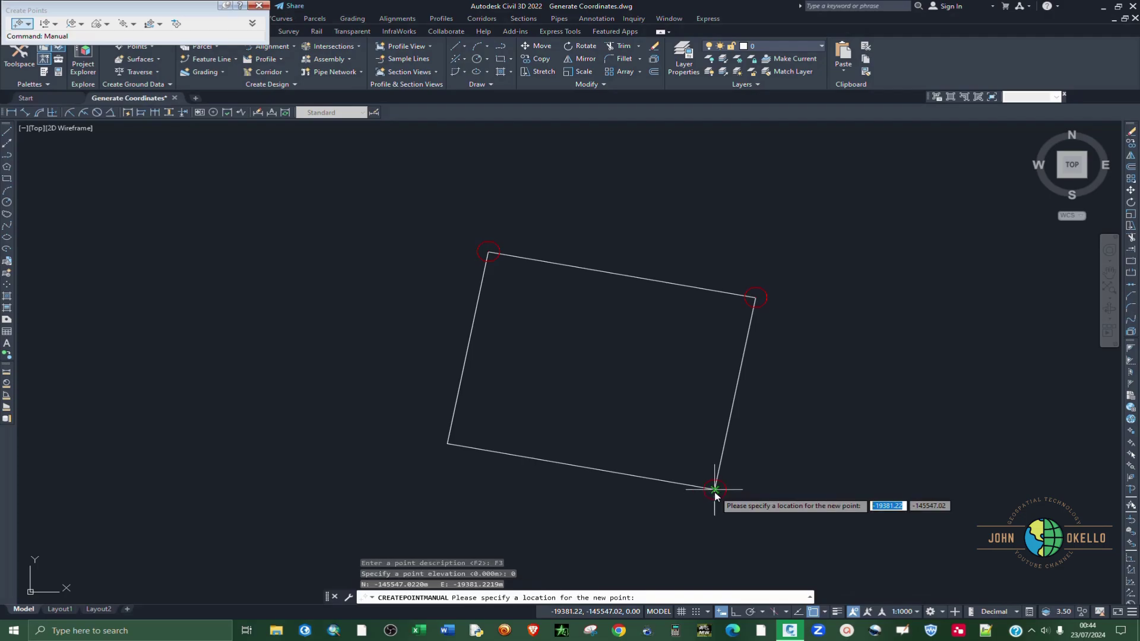
pyautogui.click(446, 451)
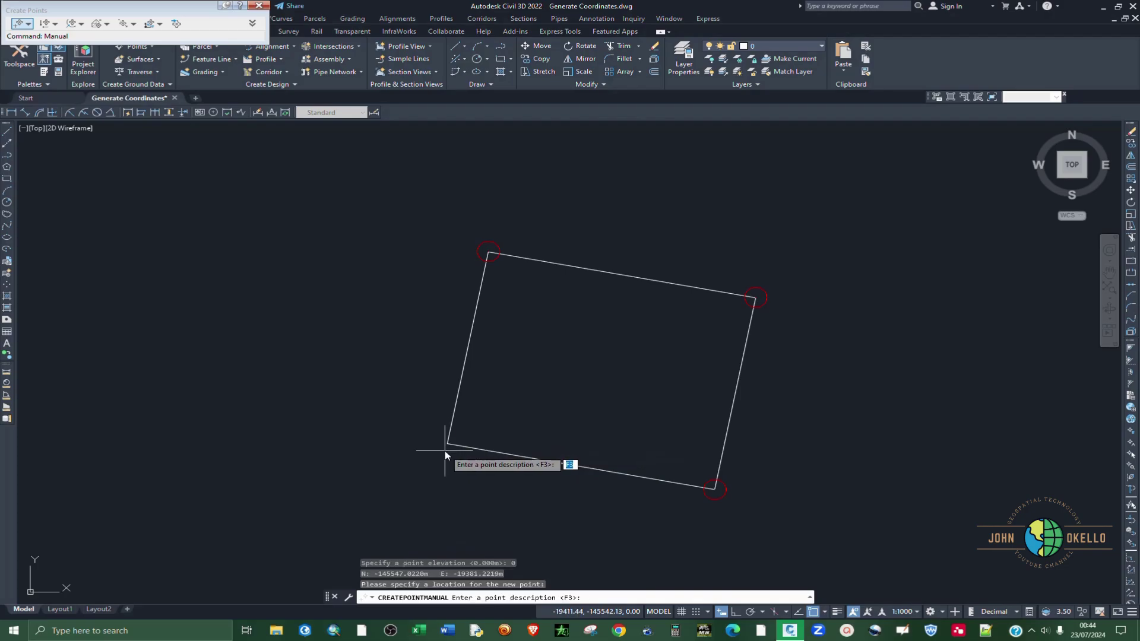
pyautogui.write('F4')
pyautogui.press('Return')
pyautogui.write('0')
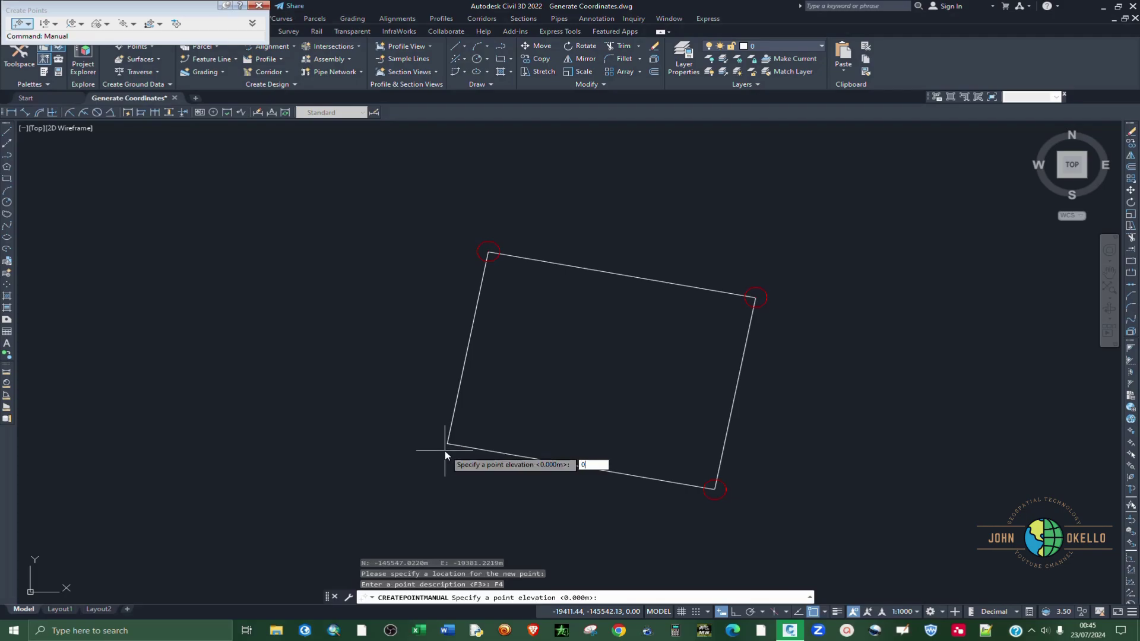
pyautogui.press('Return')
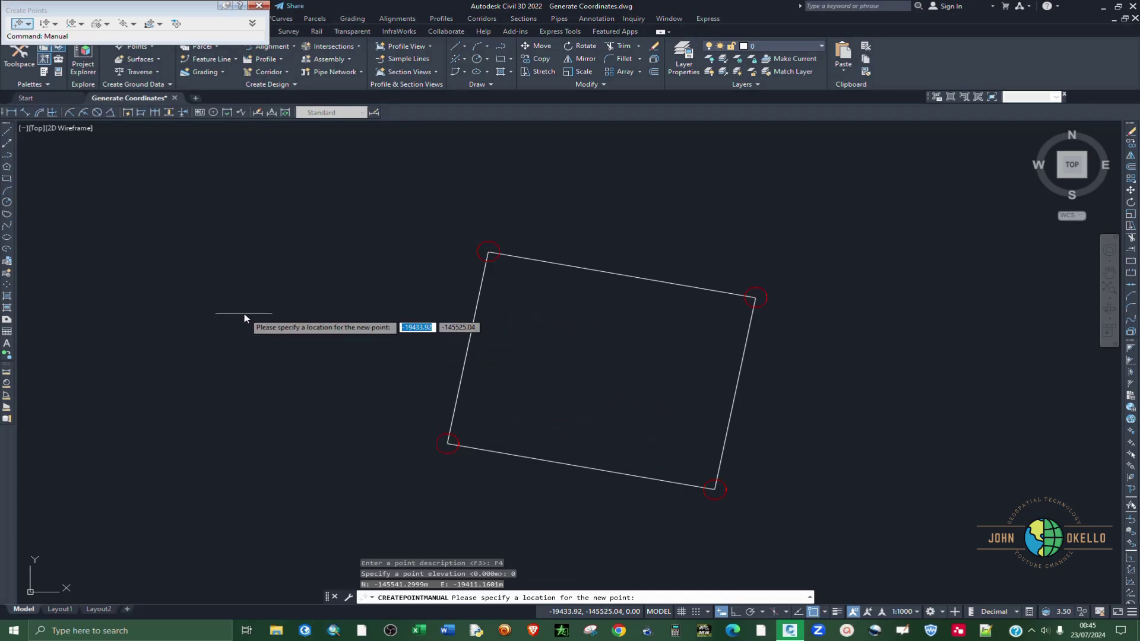
pyautogui.press('Escape')
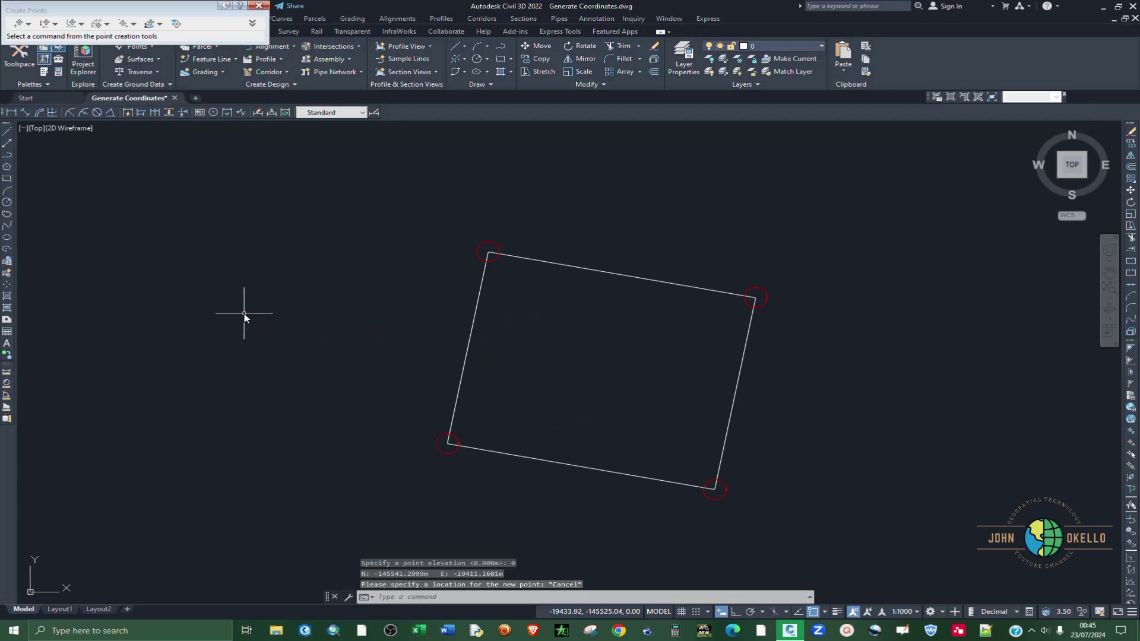
pyautogui.click(257, 6)
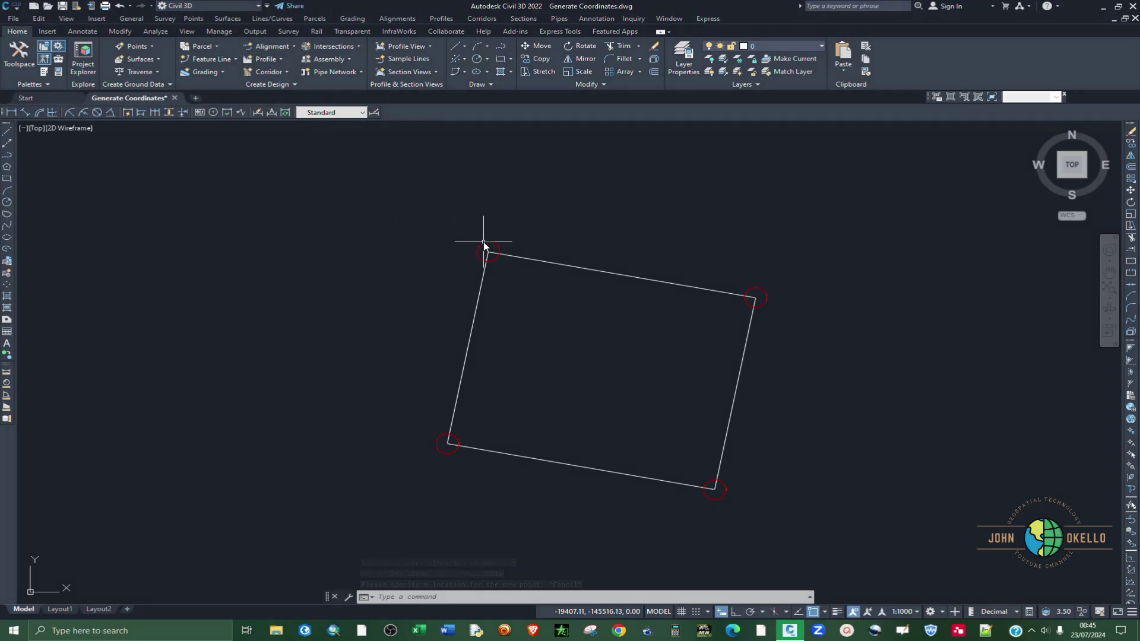
# Select the top-left COGO point and use Select Similar to pick all four points.
pyautogui.moveTo(484, 242)
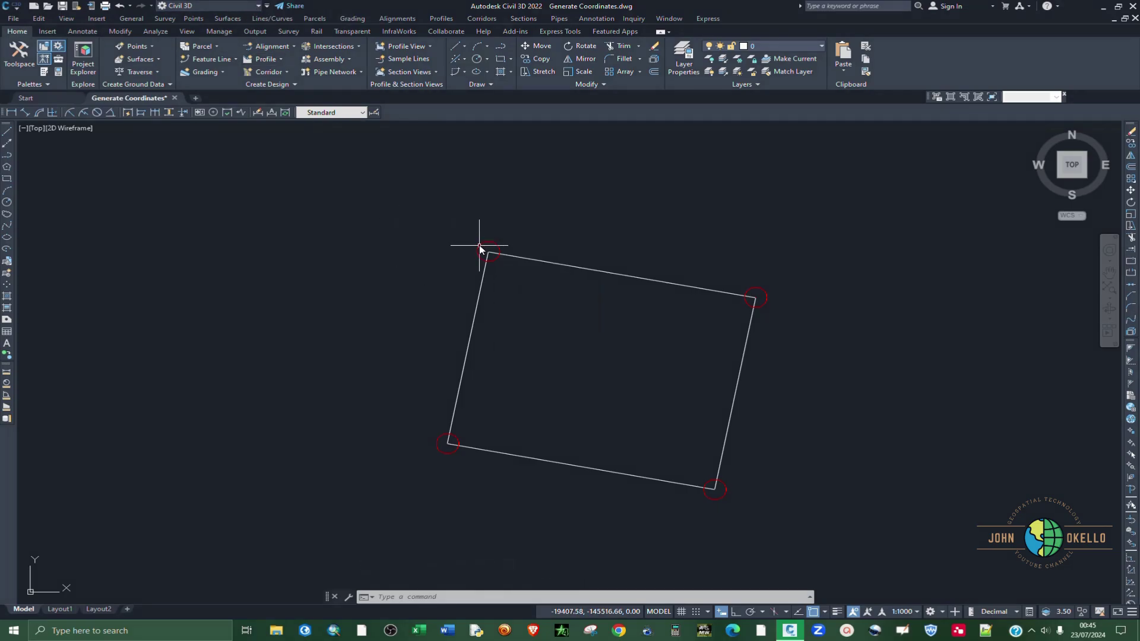
pyautogui.click(480, 245)
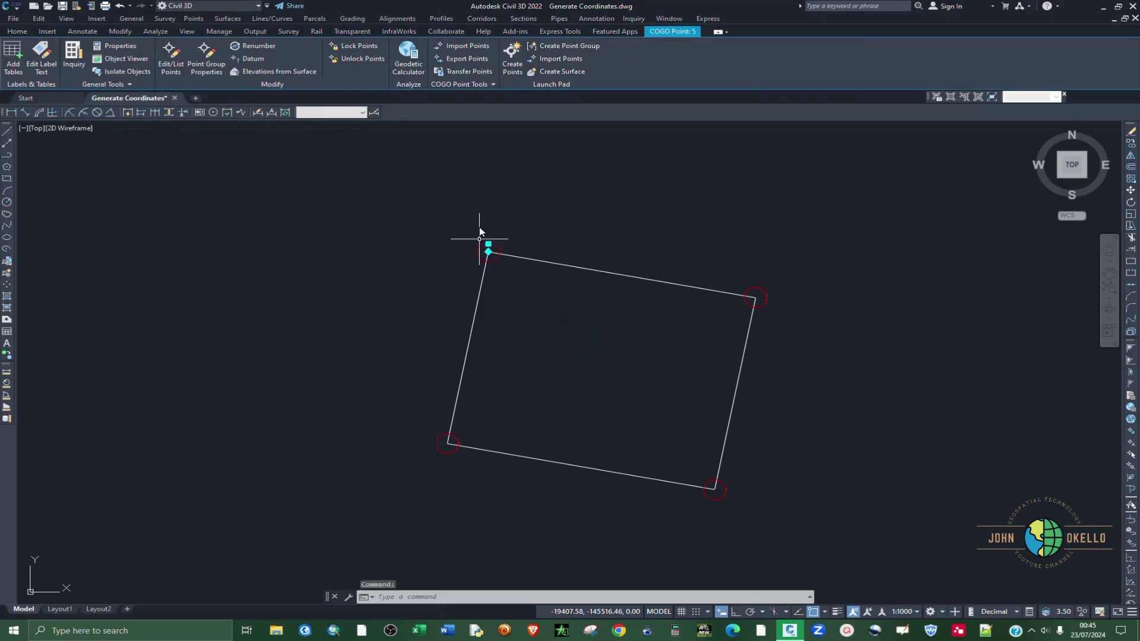
pyautogui.rightClick(468, 266)
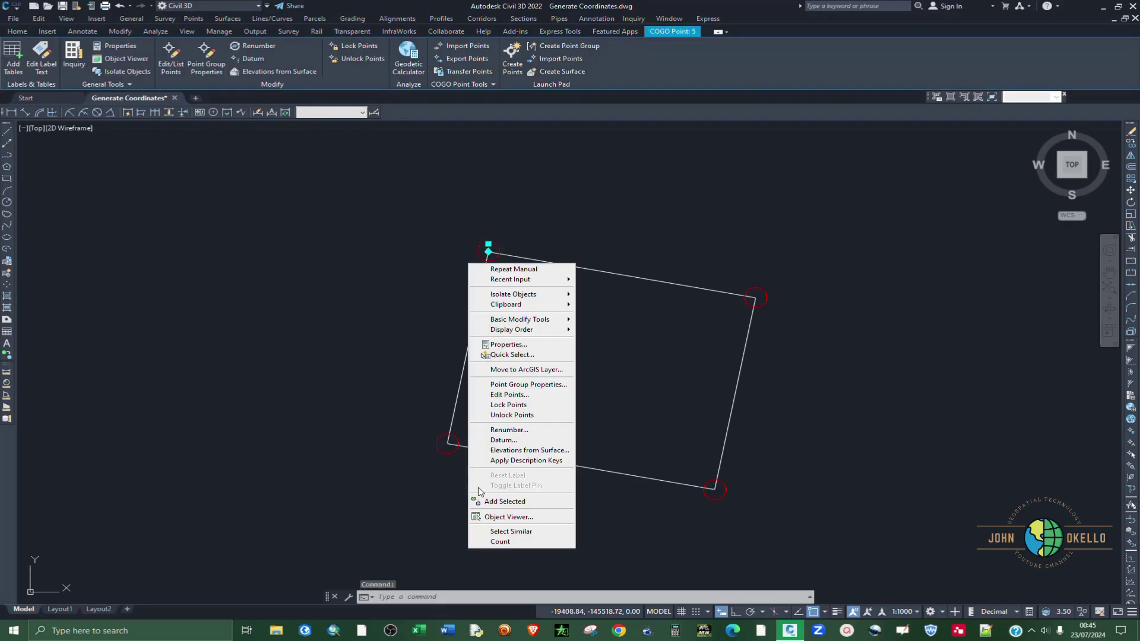
pyautogui.click(515, 532)
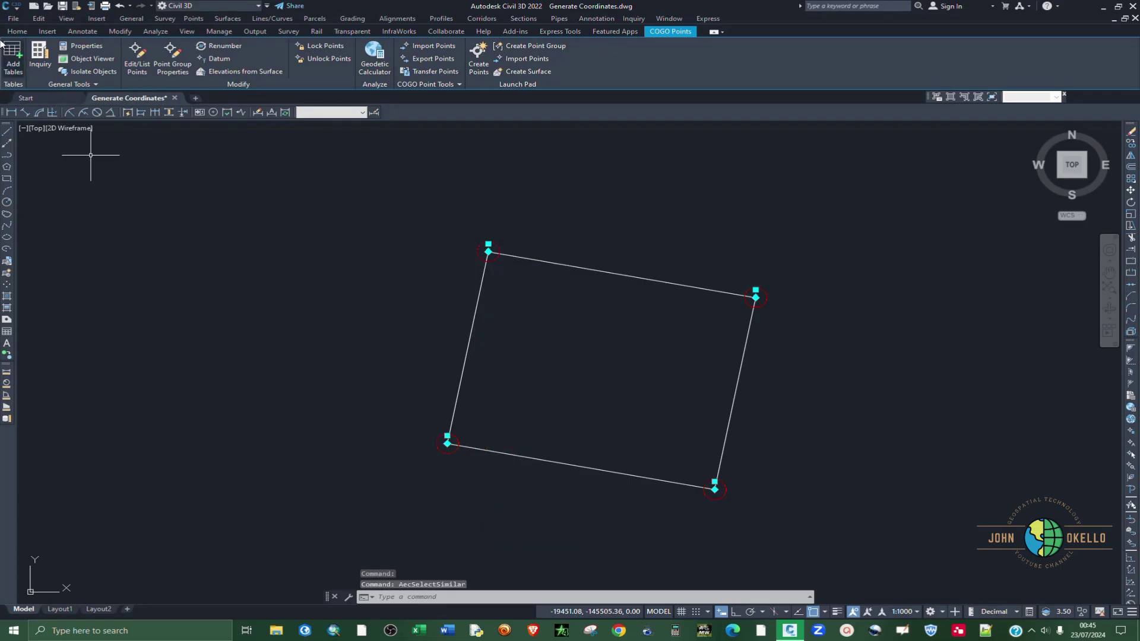
# Set the four points' Point Label Style to Description Only in Properties.
pyautogui.click(17, 31)
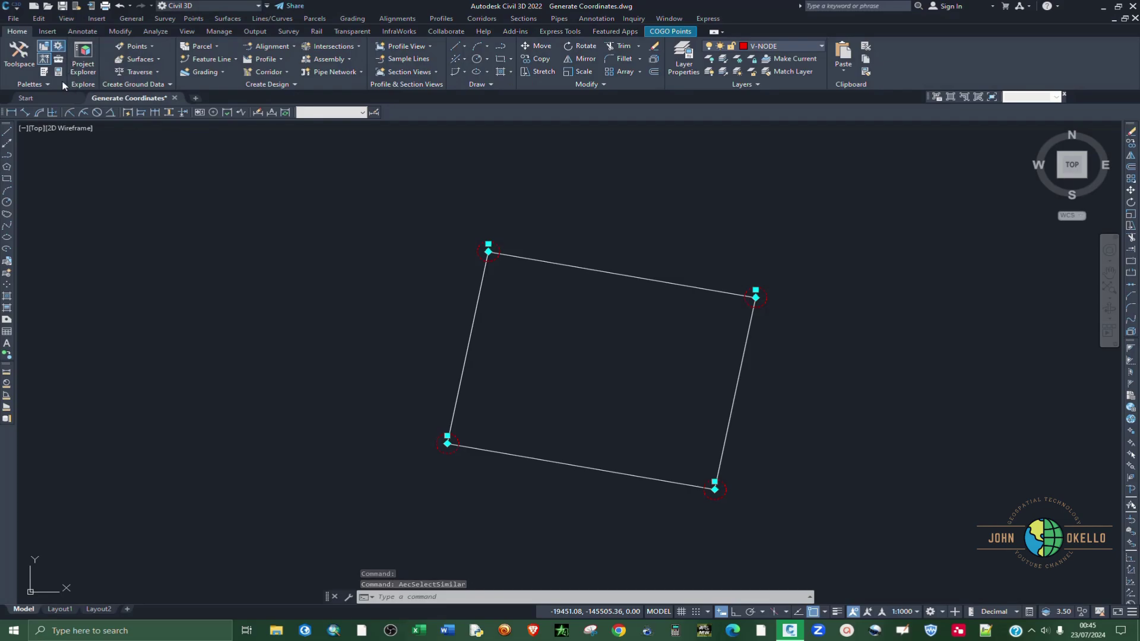
pyautogui.click(58, 73)
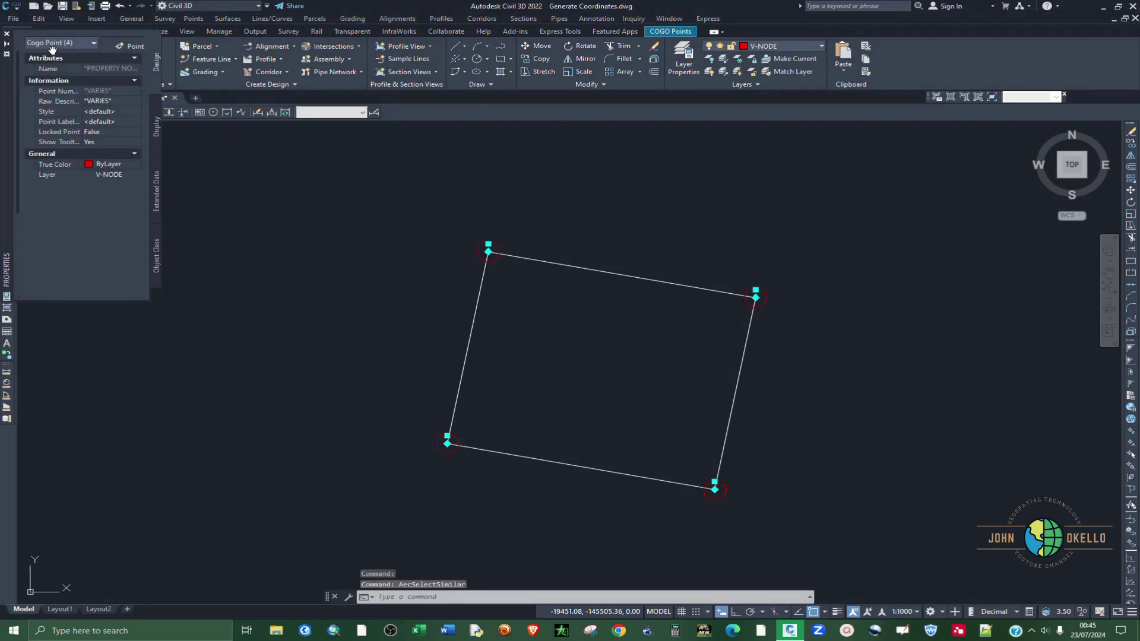
pyautogui.click(7, 35)
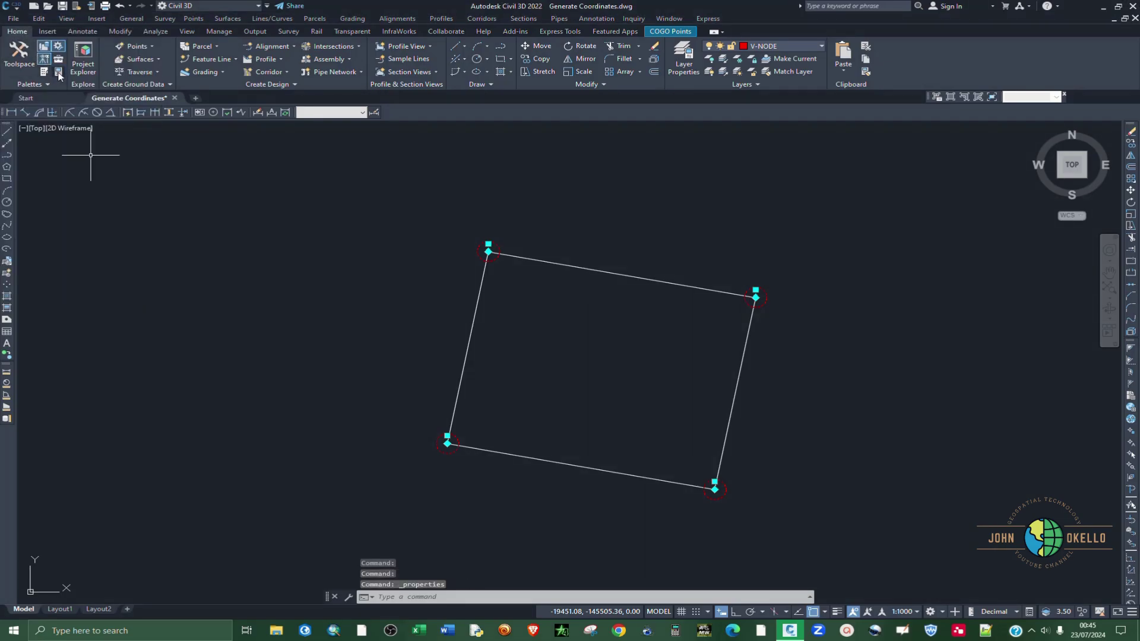
pyautogui.rightClick(319, 271)
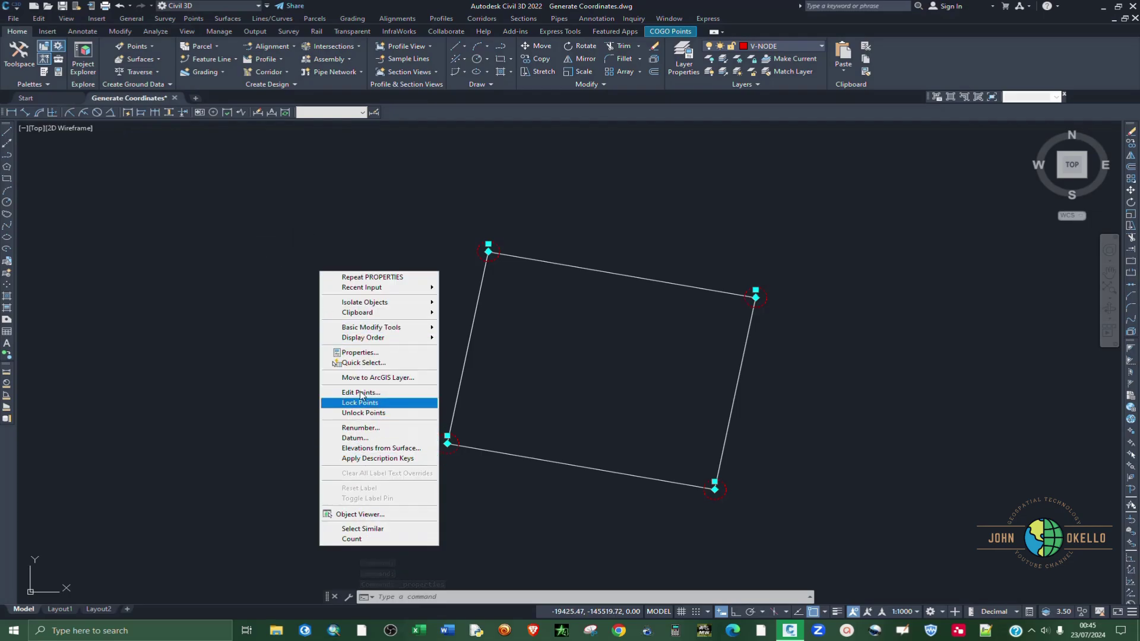
pyautogui.click(360, 352)
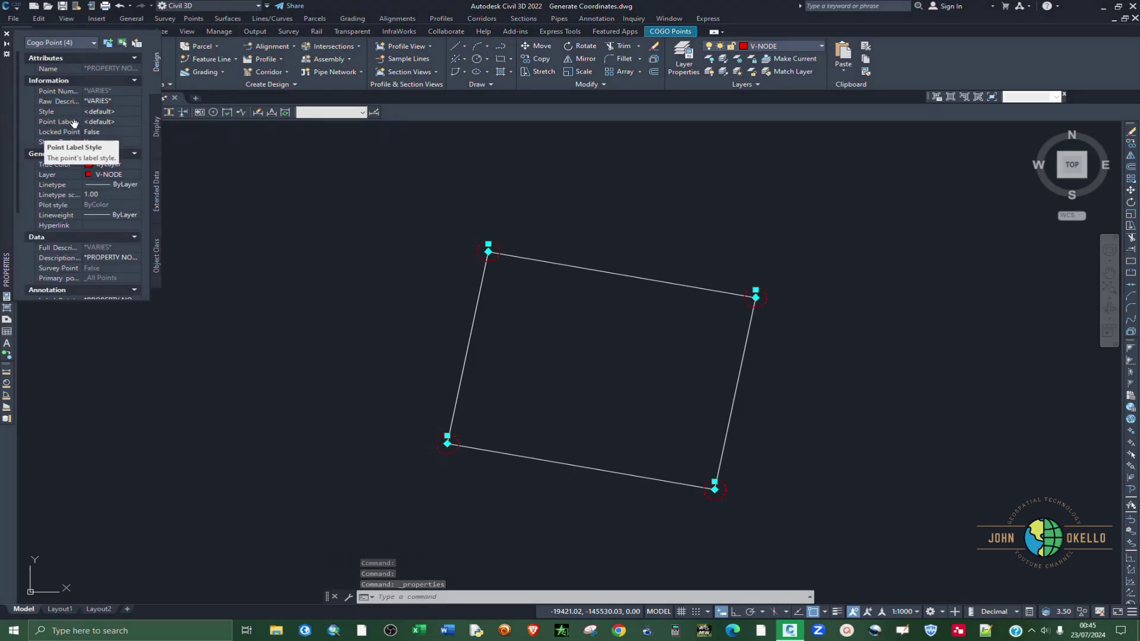
pyautogui.click(116, 126)
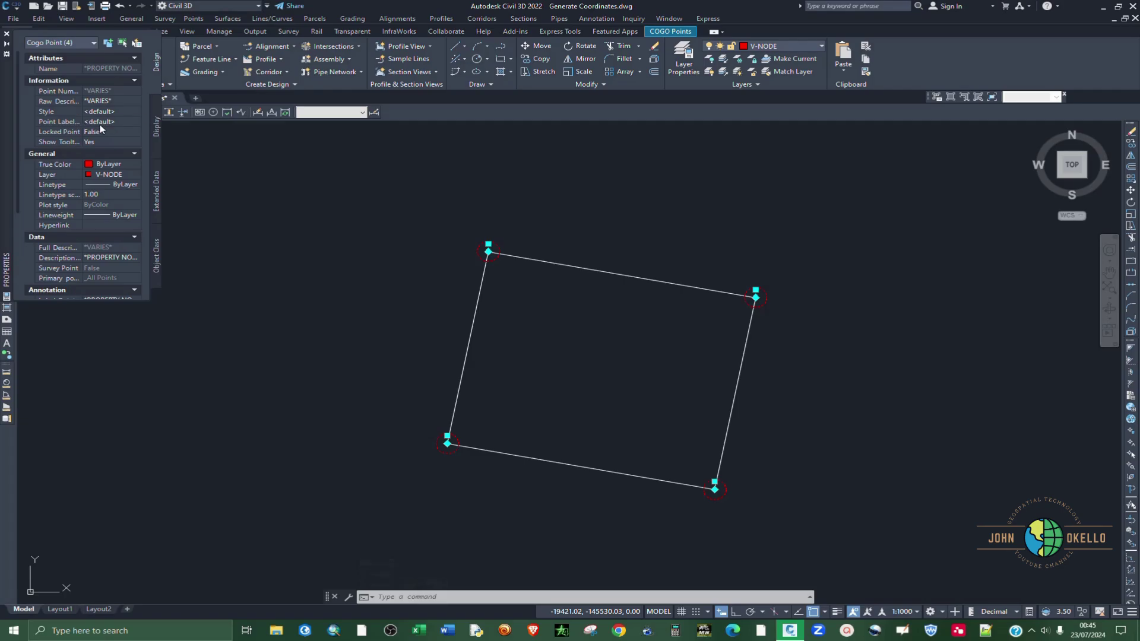
pyautogui.click(133, 122)
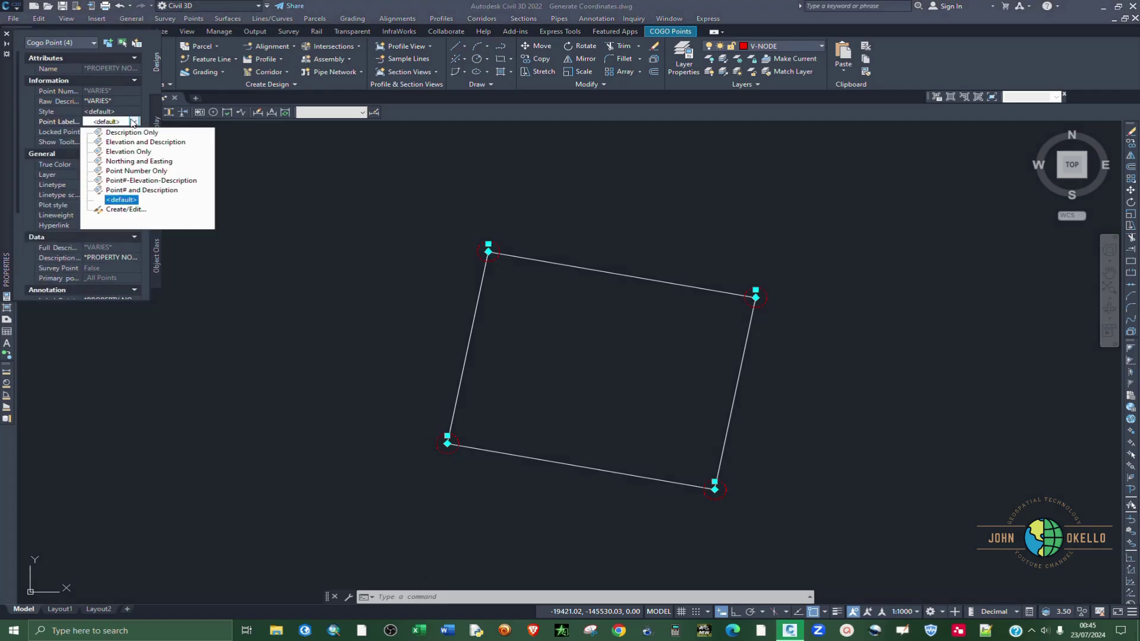
pyautogui.click(129, 132)
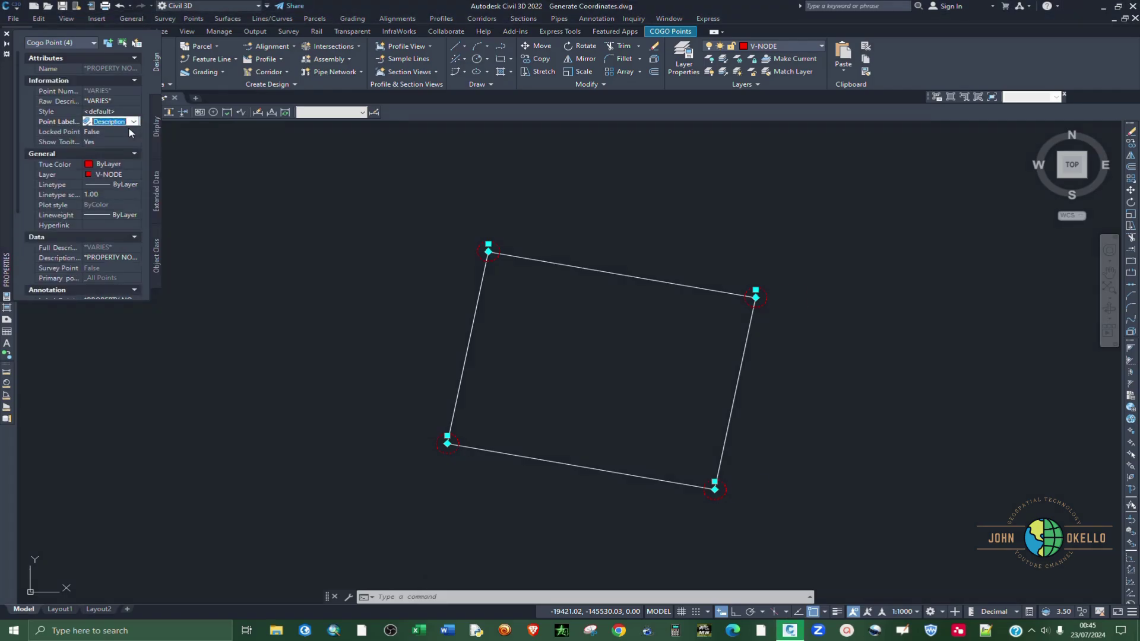
pyautogui.click(7, 36)
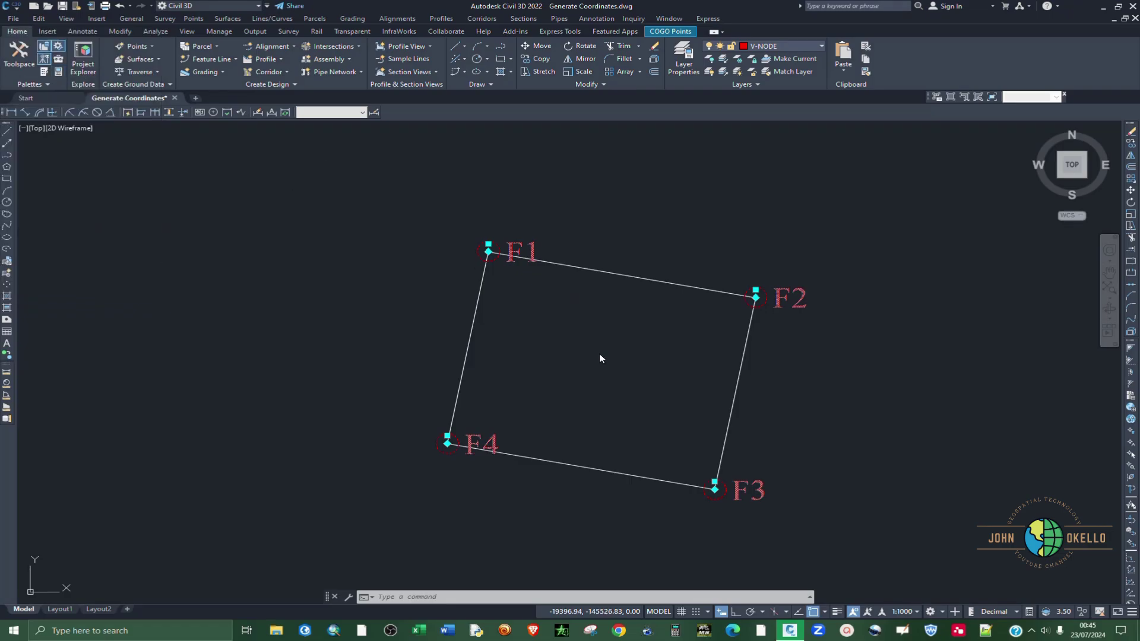
# Deselect the points, save the drawing, and open the Point Editor table.
pyautogui.press('Escape')
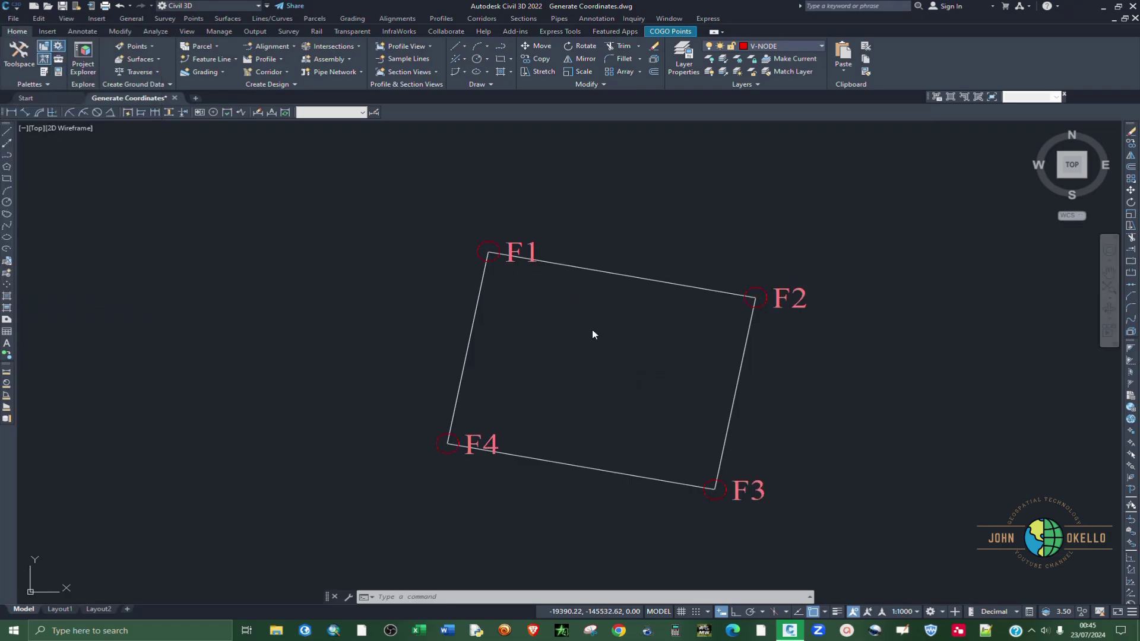
pyautogui.hotkey('ctrl', 's')
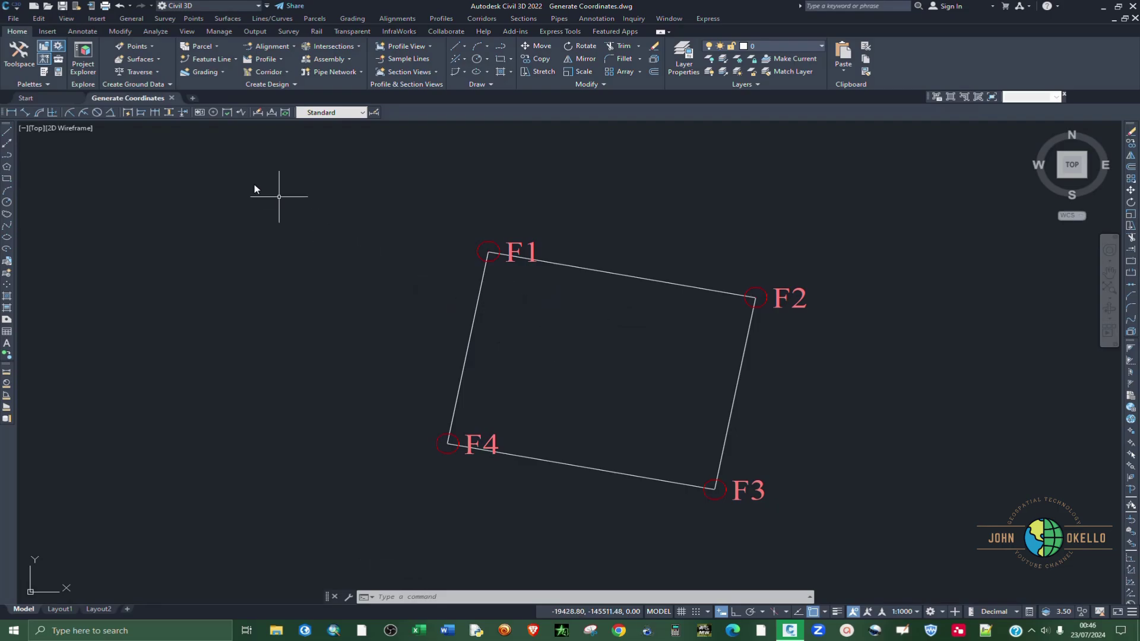
pyautogui.click(192, 20)
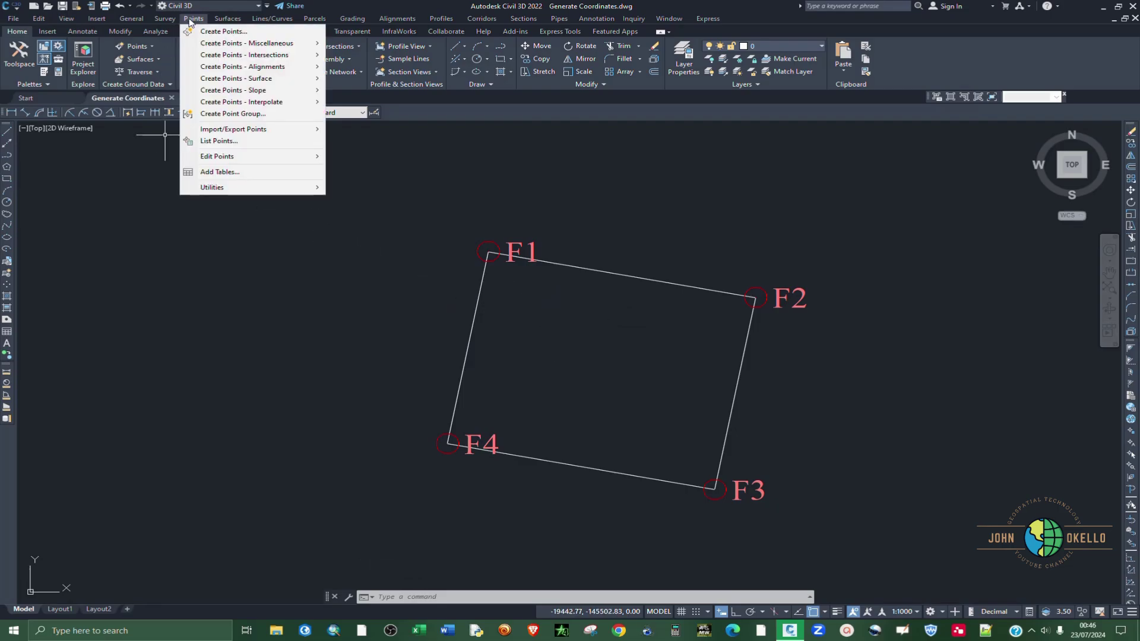
pyautogui.moveTo(209, 157)
pyautogui.click(356, 156)
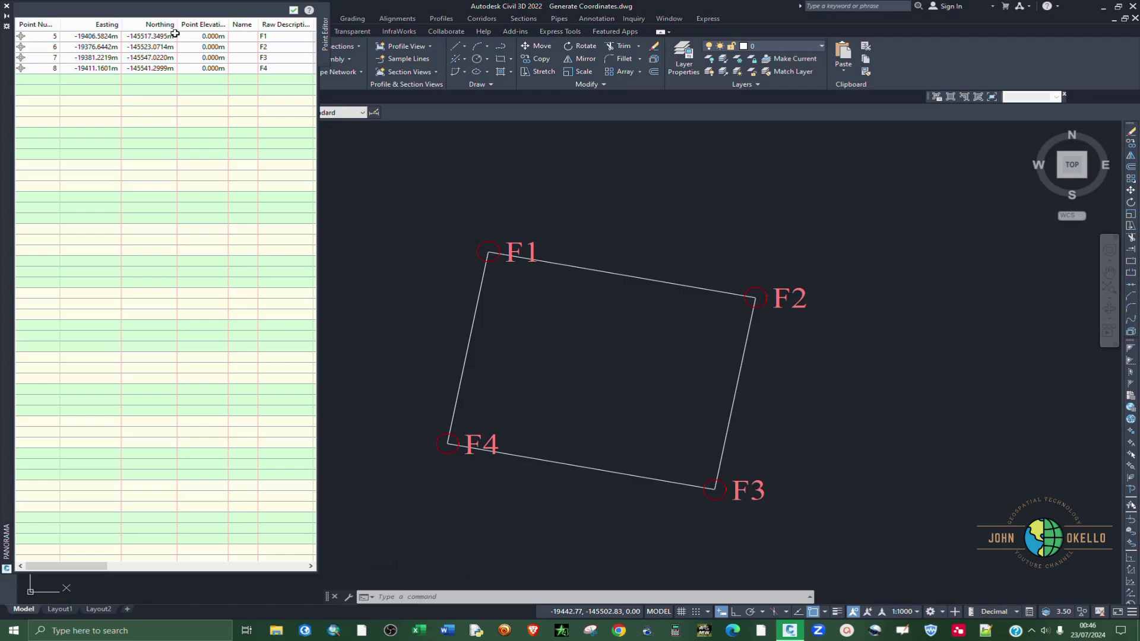
# Select point rows 5–8, start Export, then close the Export dialog and Point Editor.
pyautogui.click(28, 37)
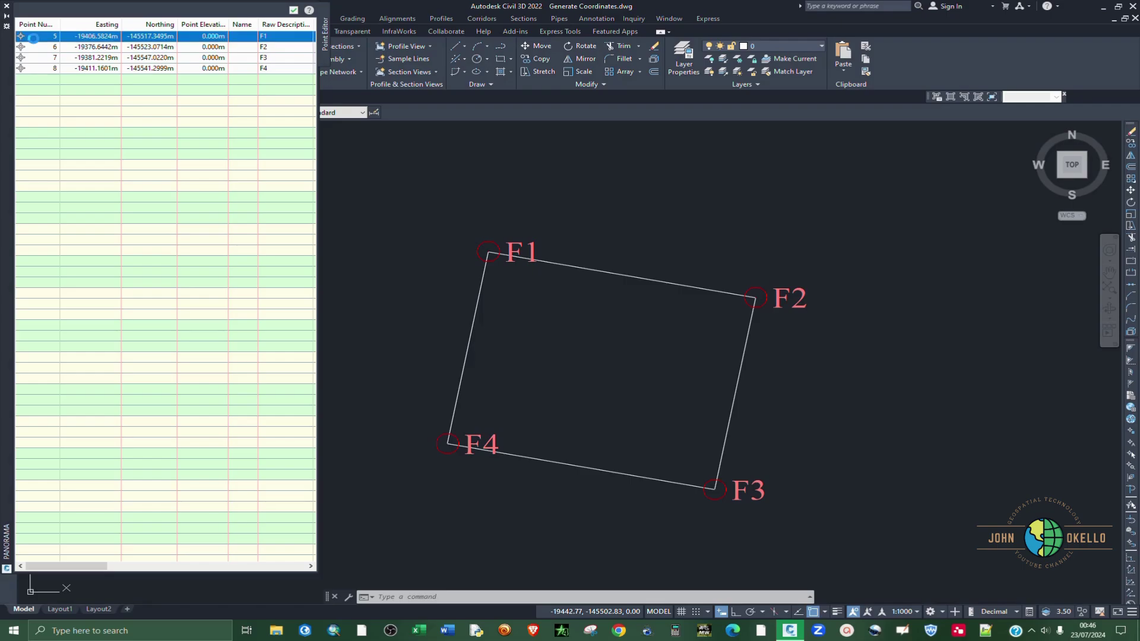
pyautogui.keyDown('shift'); pyautogui.click(43, 68); pyautogui.keyUp('shift')
pyautogui.rightClick(59, 57)
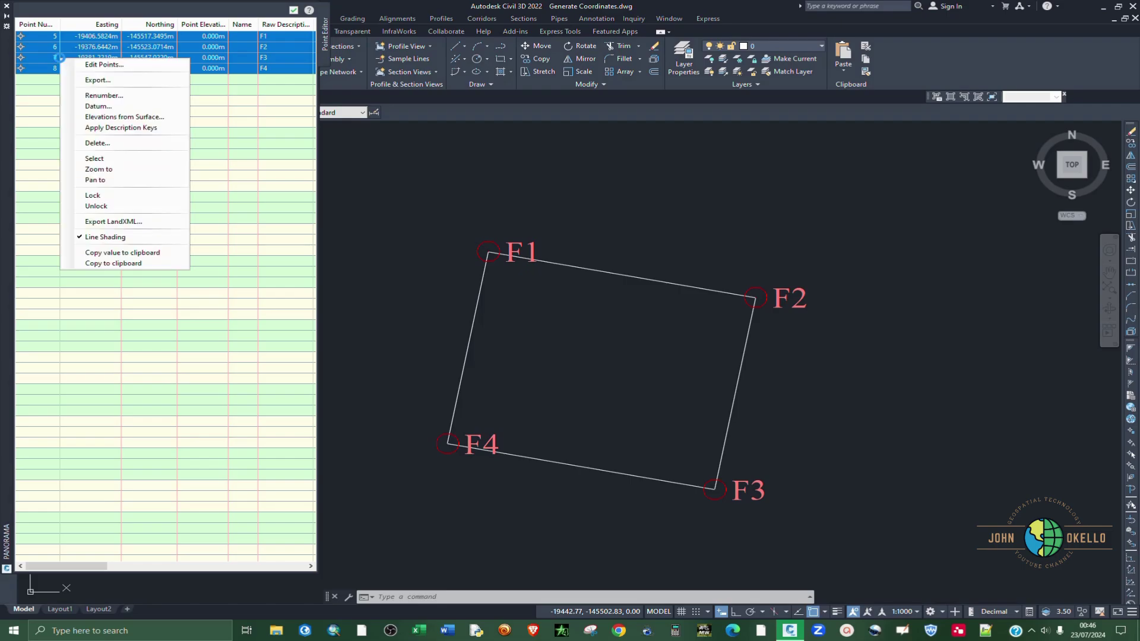
pyautogui.click(114, 85)
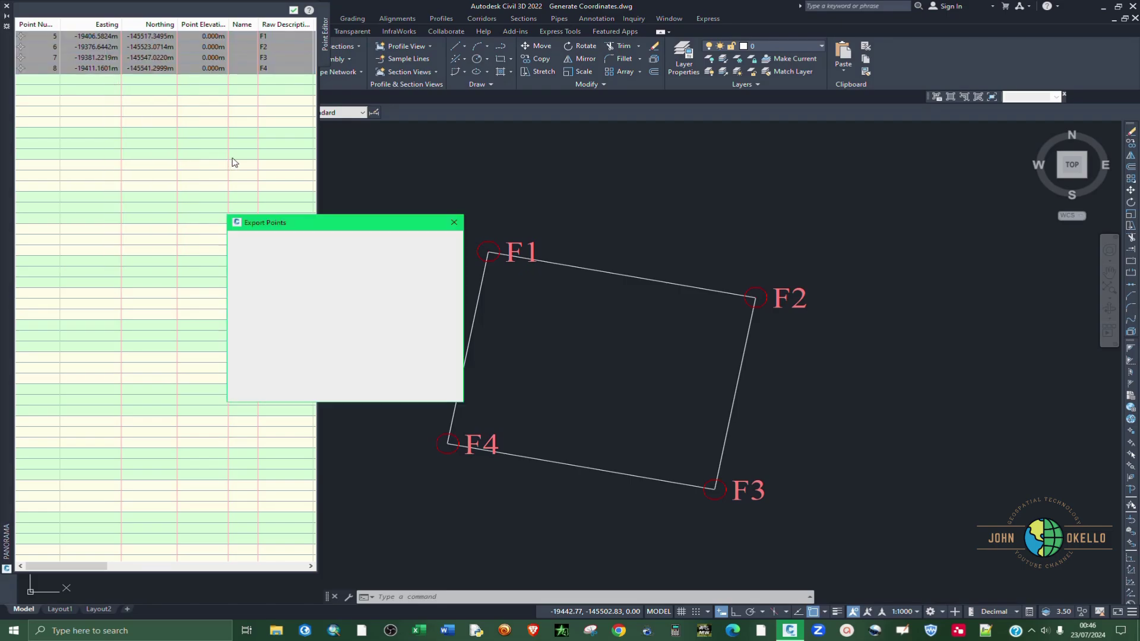
pyautogui.click(455, 224)
pyautogui.click(6, 5)
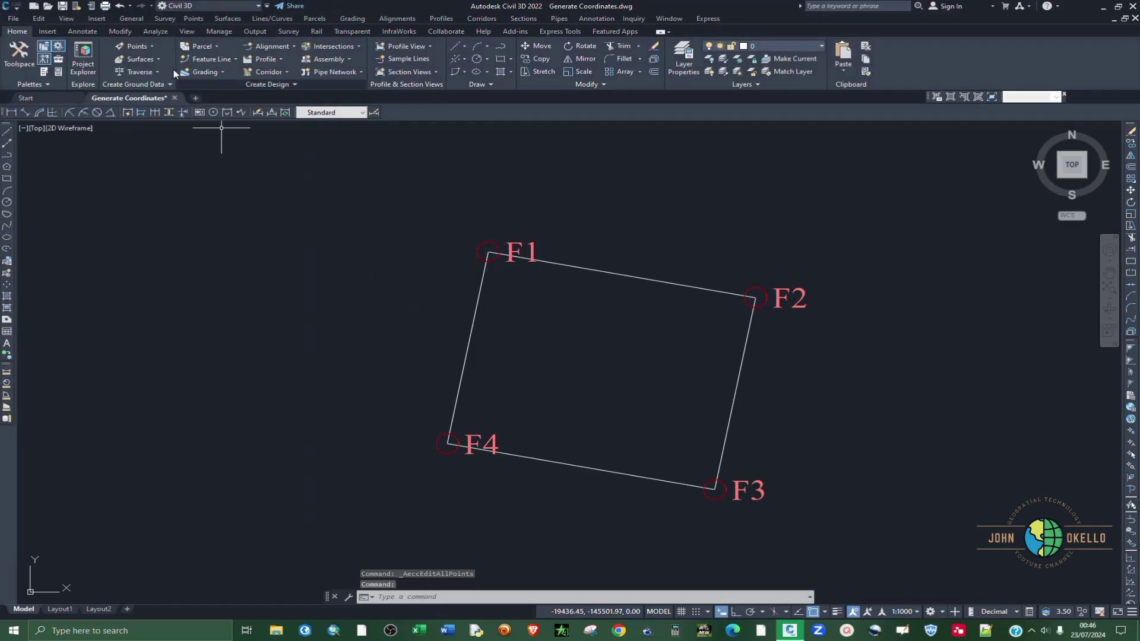
# Launch Export Points with PNEZD (comma delimited) format and browse for the destination file.
pyautogui.click(189, 21)
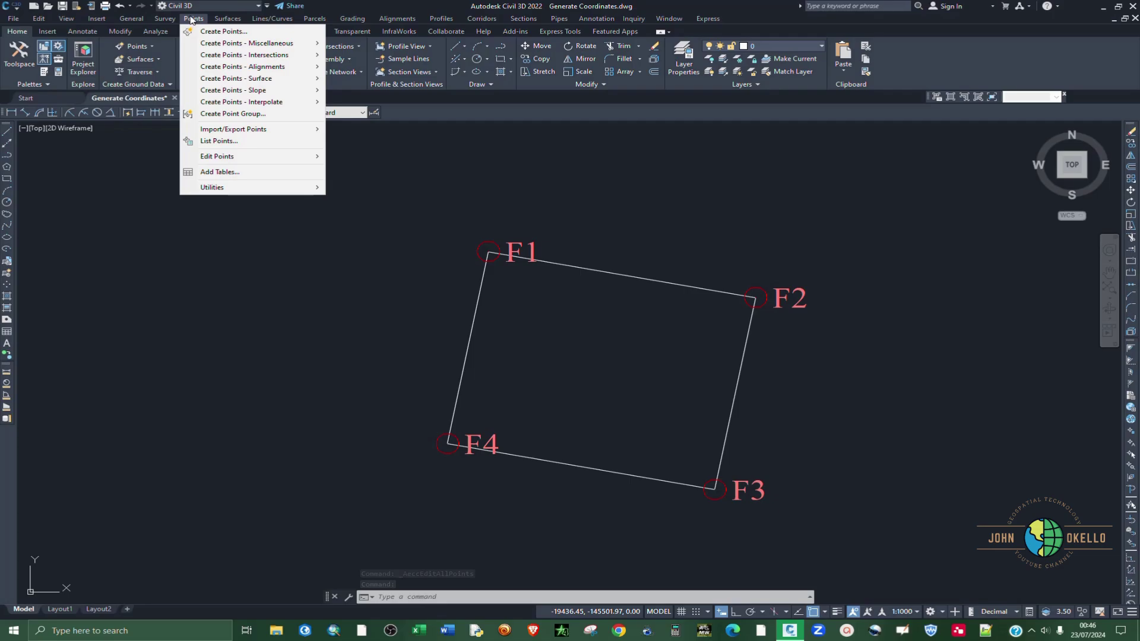
pyautogui.moveTo(222, 132)
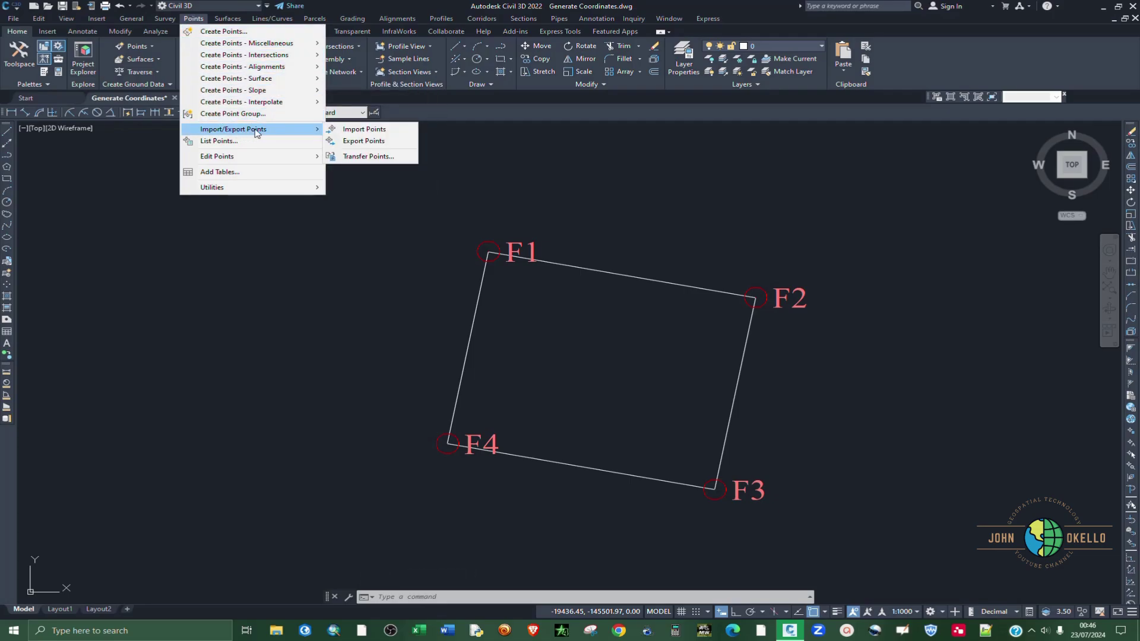
pyautogui.click(373, 141)
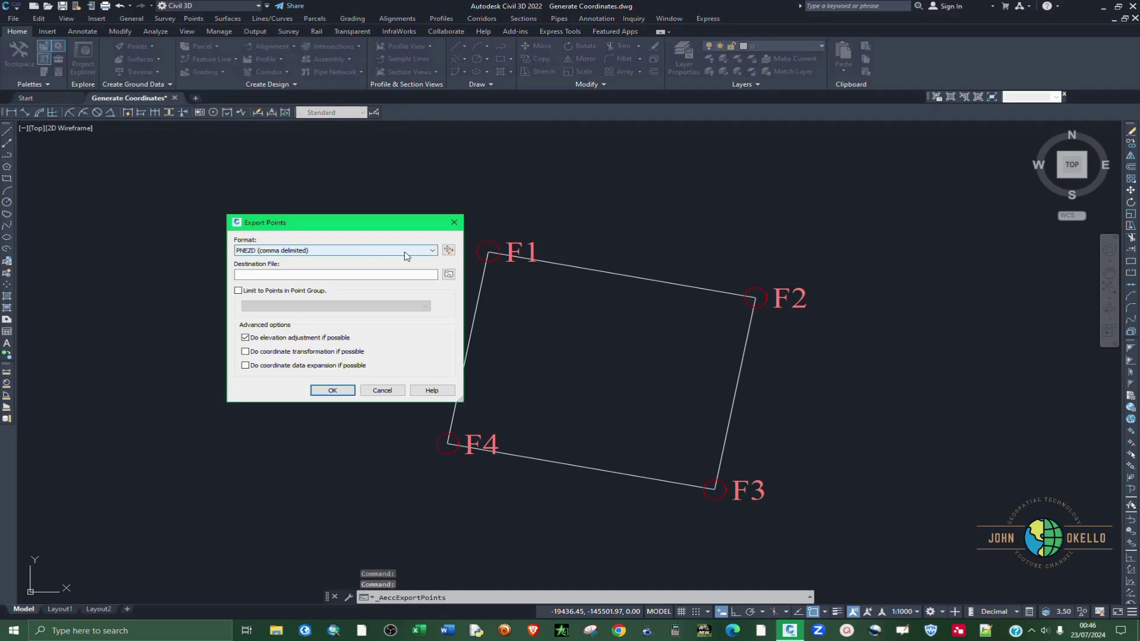
pyautogui.click(430, 251)
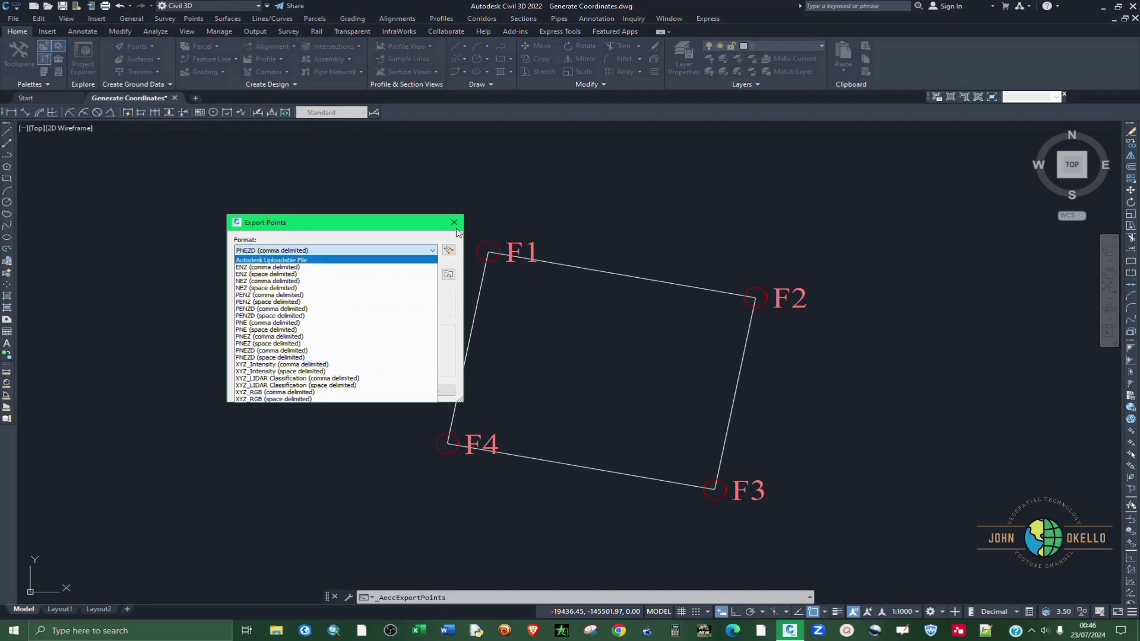
pyautogui.click(441, 300)
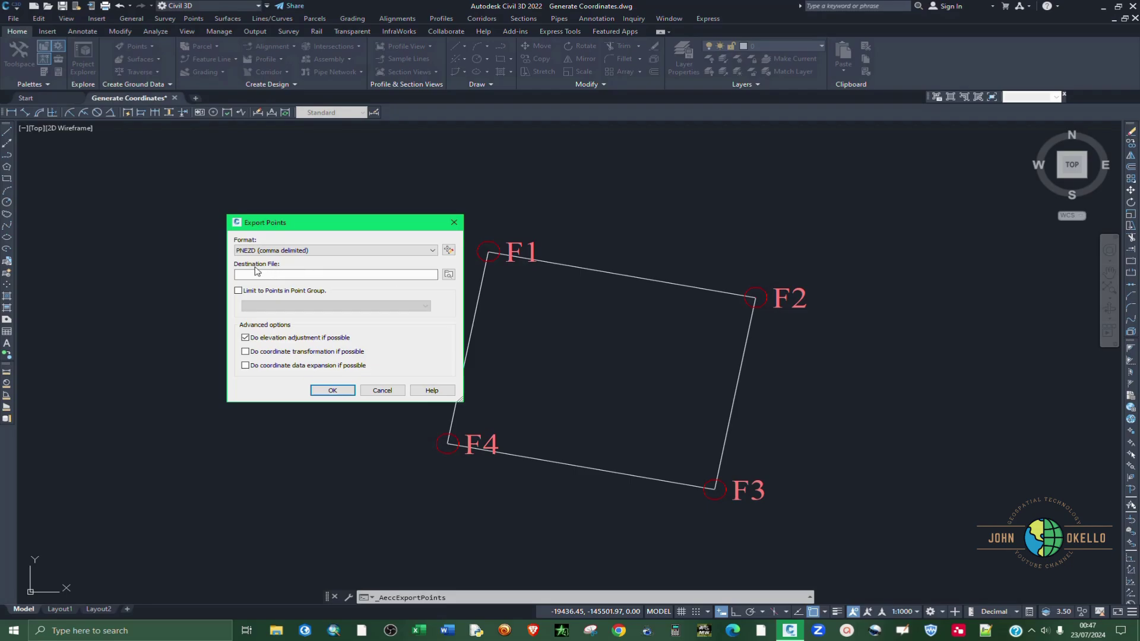
pyautogui.click(448, 275)
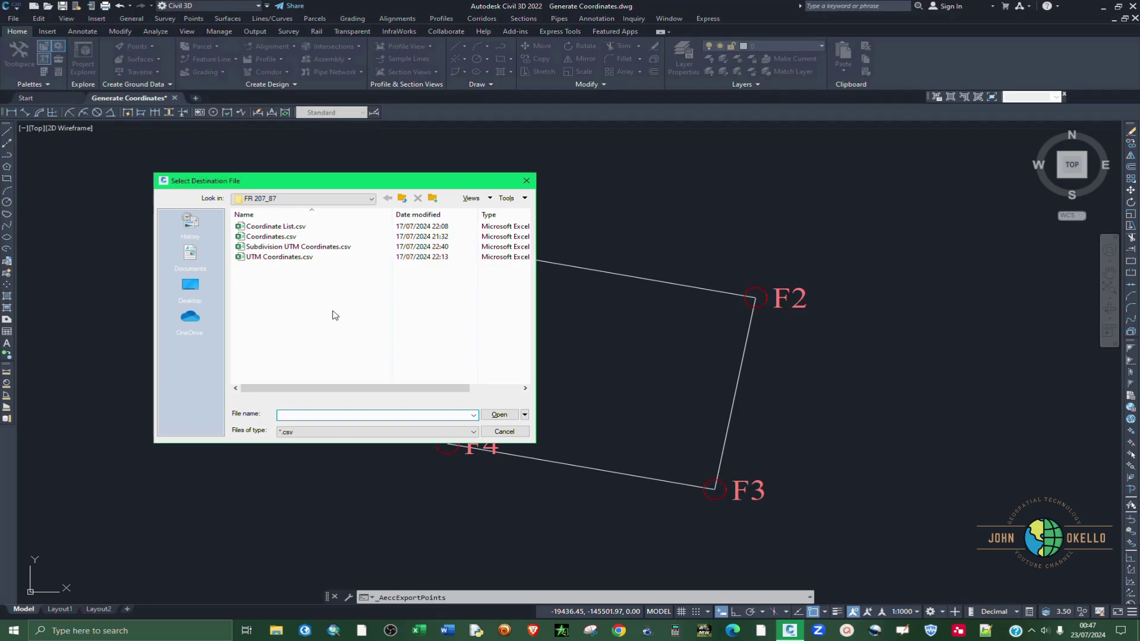
# Choose Generated Points.csv on the Desktop (*.csv) as the export destination.
pyautogui.click(190, 288)
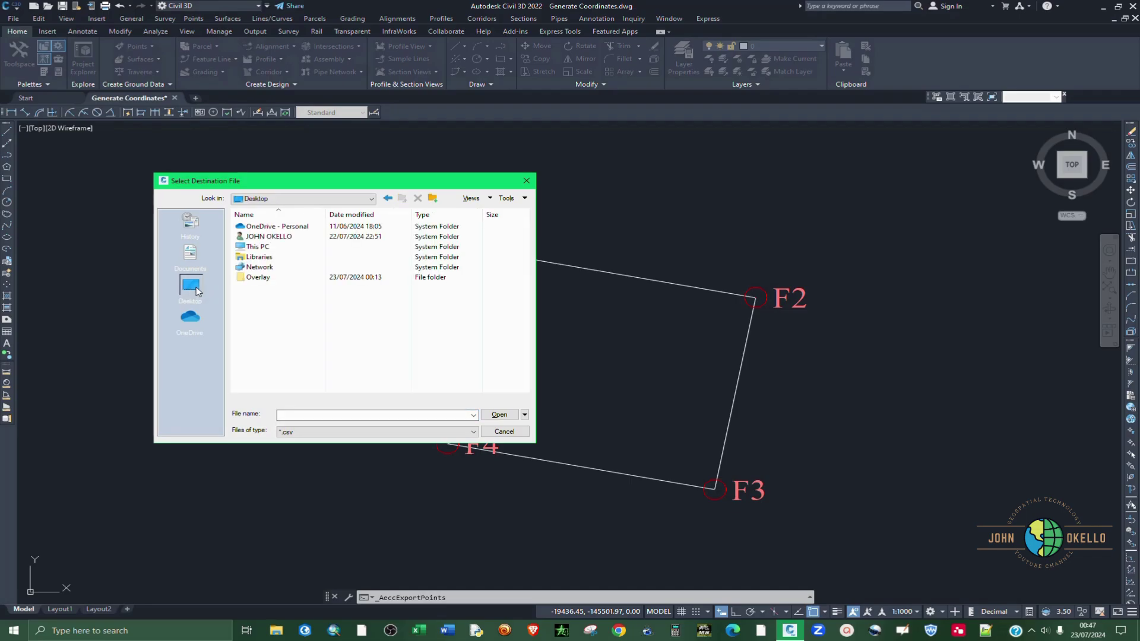
pyautogui.click(330, 432)
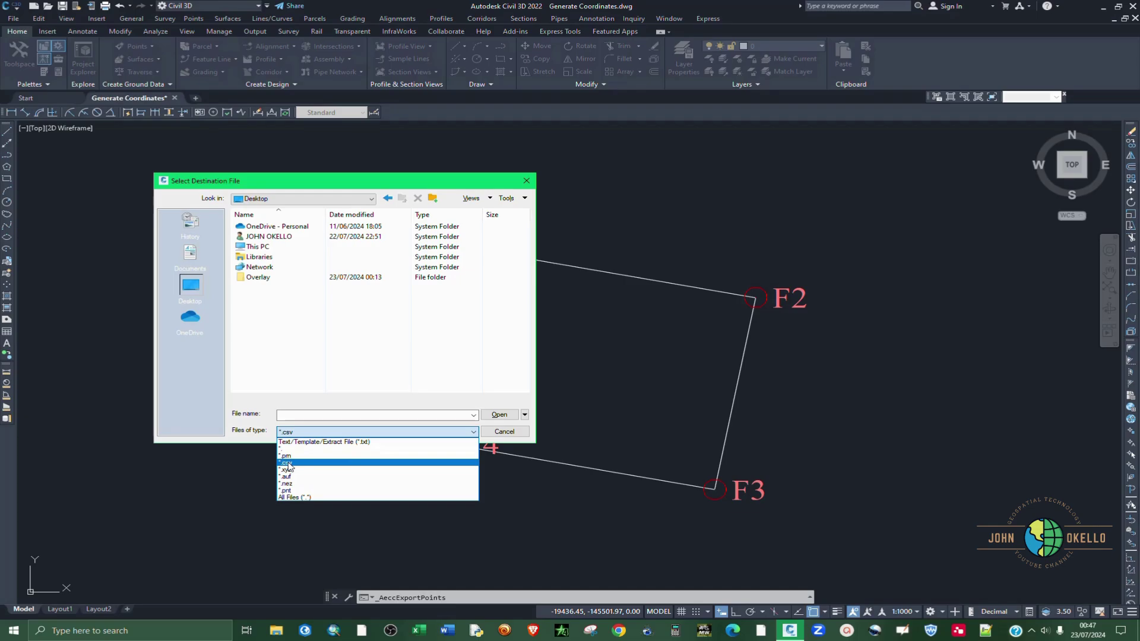
pyautogui.click(289, 463)
pyautogui.click(316, 415)
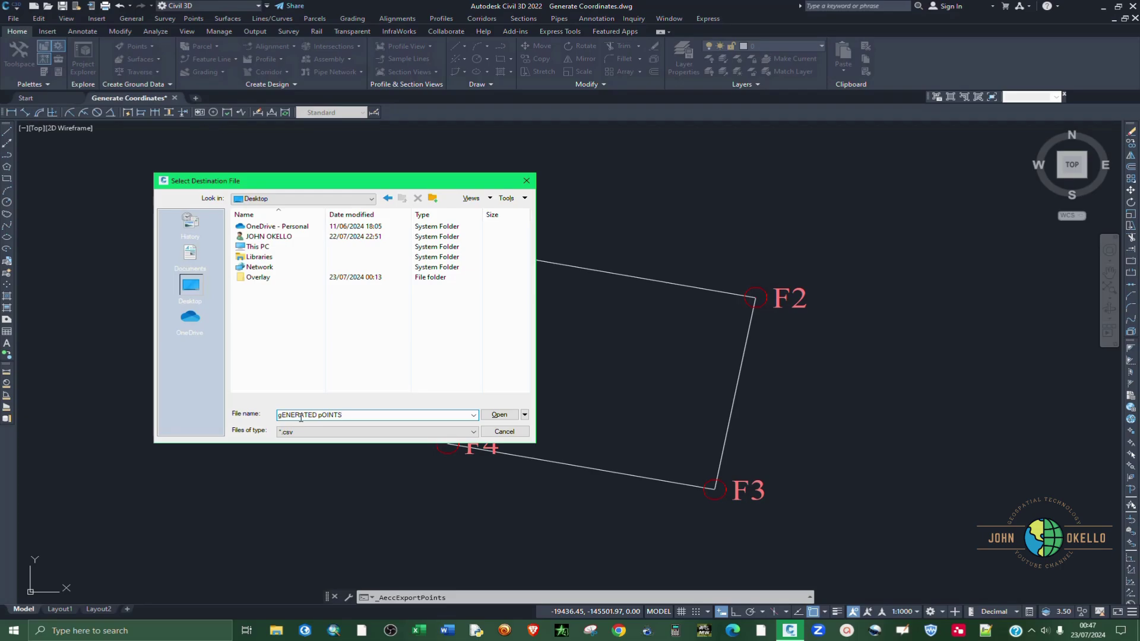
pyautogui.press('BackSpace')
pyautogui.press('BackSpace')
pyautogui.press('BackSpace')
pyautogui.press('BackSpace')
pyautogui.press('BackSpace')
pyautogui.press('BackSpace')
pyautogui.press('BackSpace')
pyautogui.press('BackSpace')
pyautogui.press('BackSpace')
pyautogui.press('BackSpace')
pyautogui.press('BackSpace')
pyautogui.press('BackSpace')
pyautogui.press('BackSpace')
pyautogui.click(493, 416)
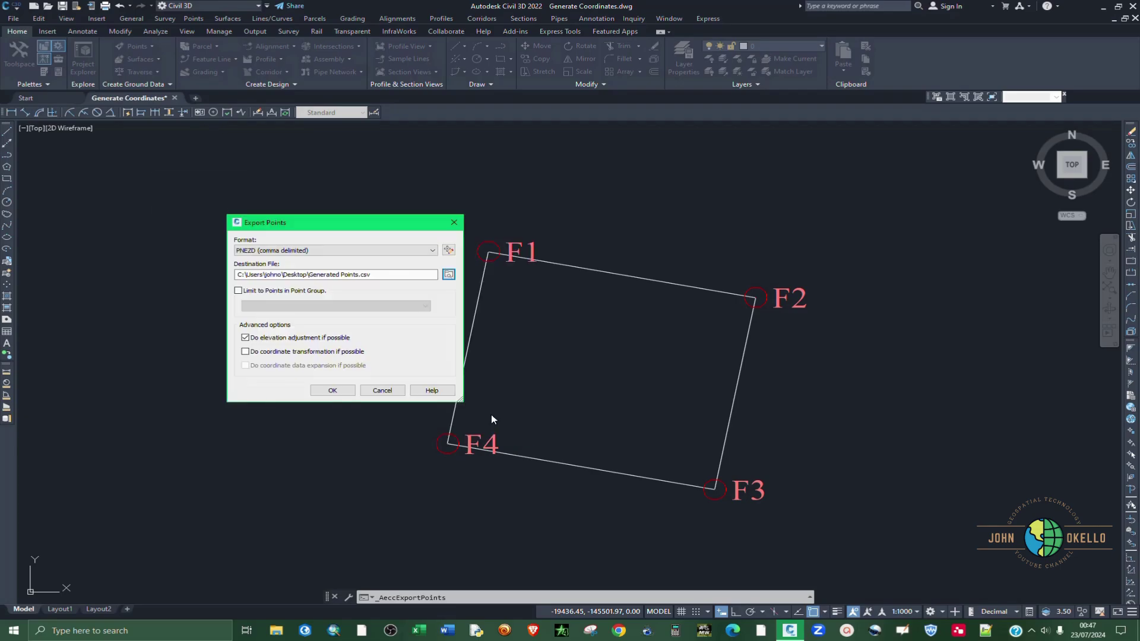
# Run the point export, save the drawing, and minimize Civil 3D.
pyautogui.click(333, 391)
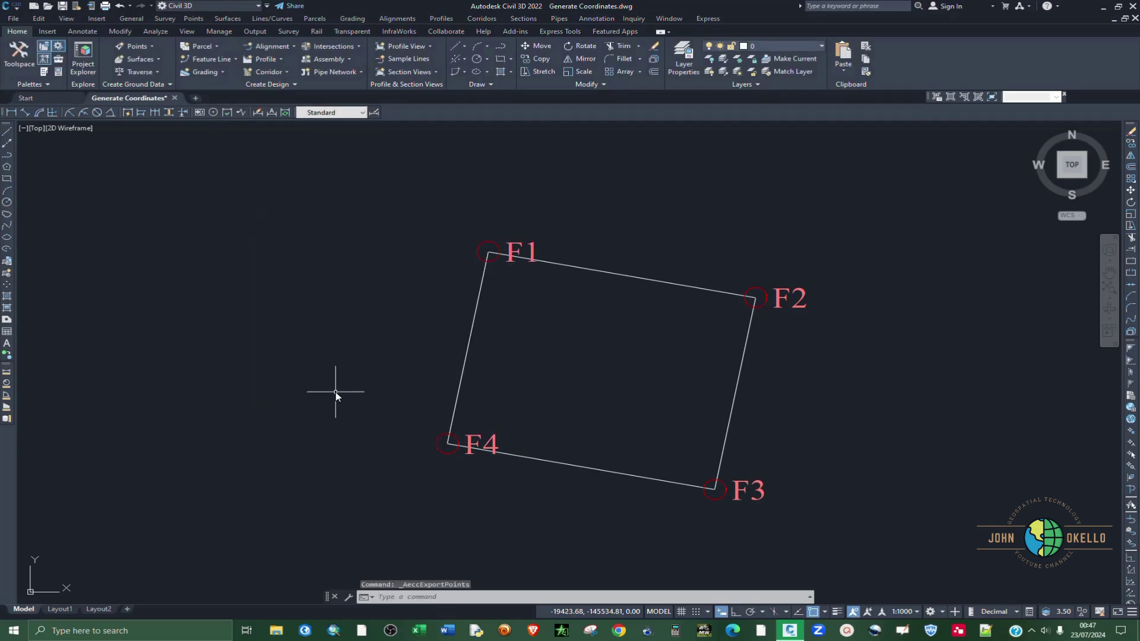
pyautogui.click(62, 5)
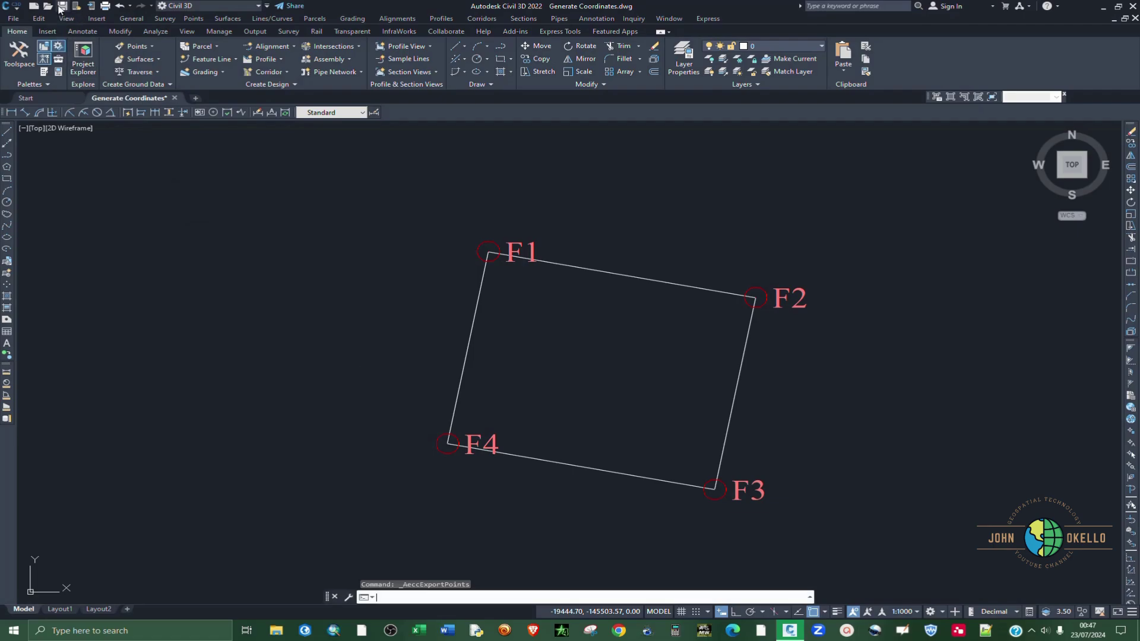
pyautogui.click(1104, 12)
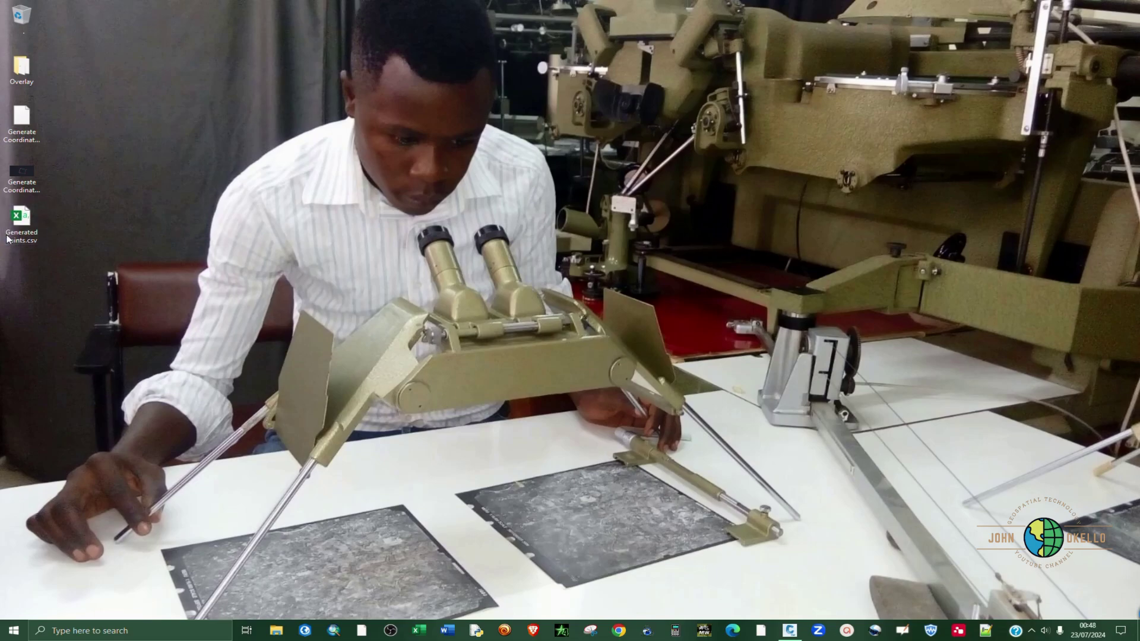
# Open Generated Points.csv in a maximized Excel window and dismiss the Office warning banner.
pyautogui.doubleClick(24, 231)
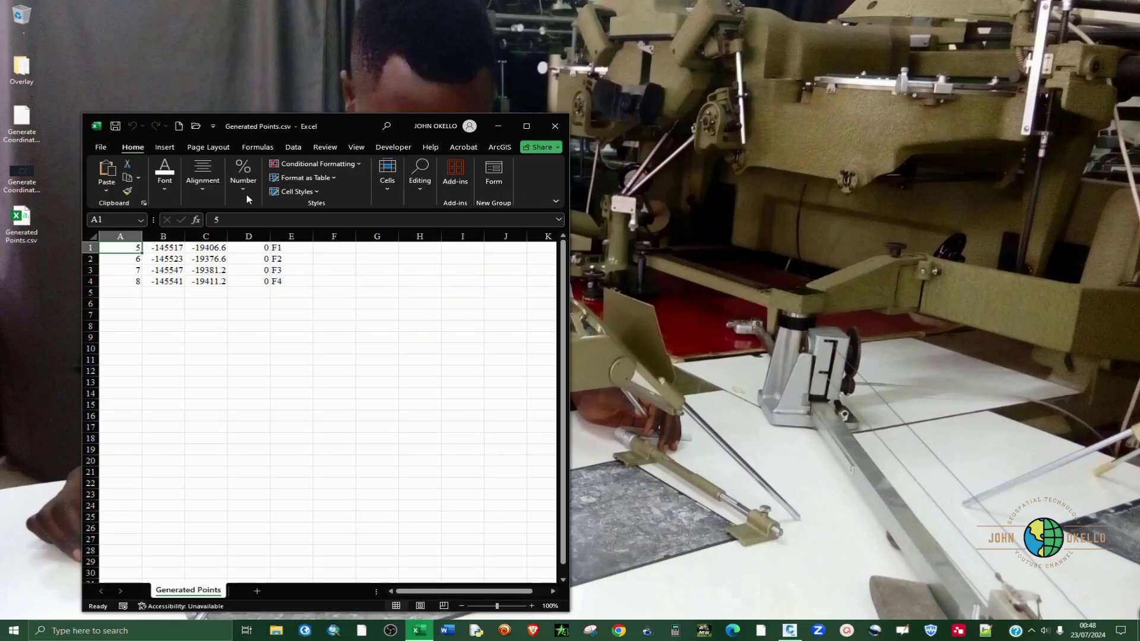
pyautogui.click(526, 126)
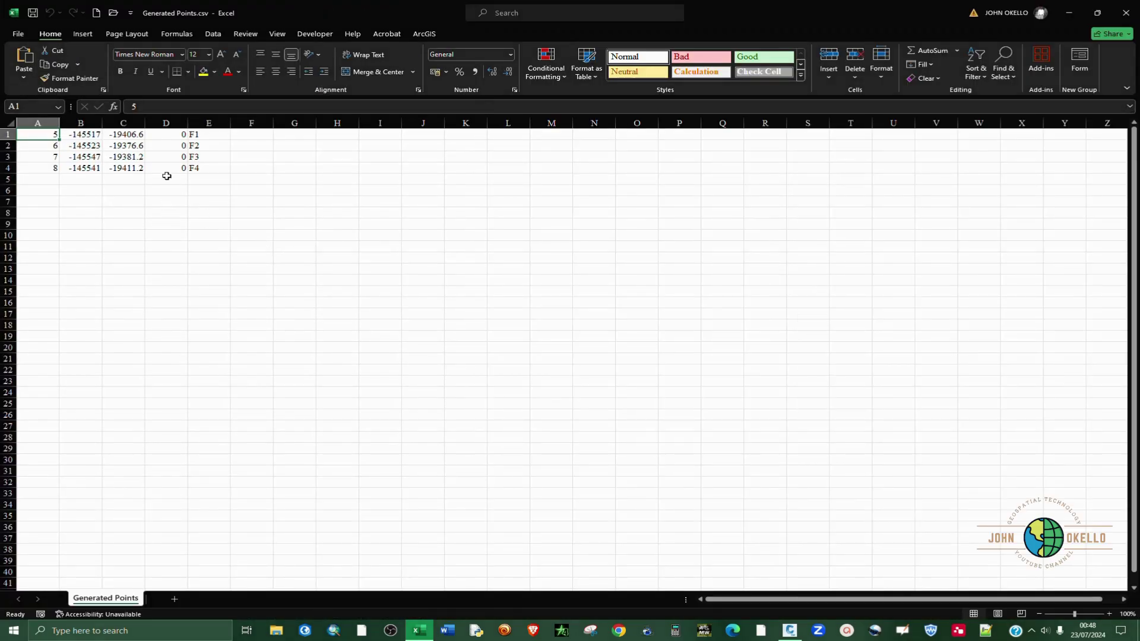
pyautogui.click(81, 123)
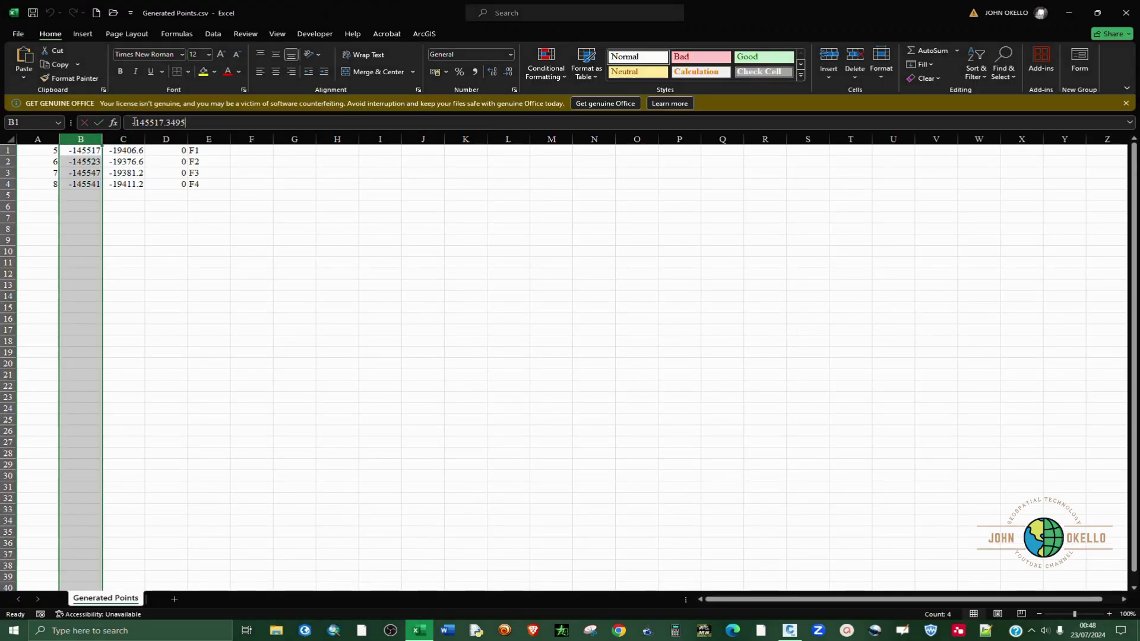
pyautogui.click(135, 122)
pyautogui.write('=')
pyautogui.click(308, 244)
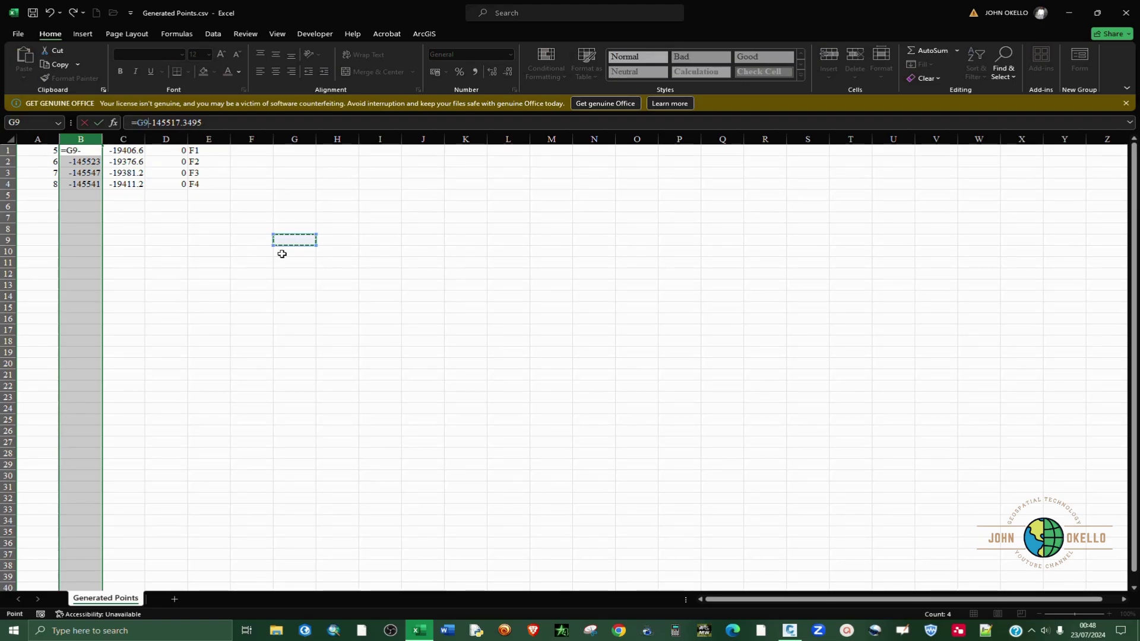
pyautogui.press('Escape')
pyautogui.click(255, 261)
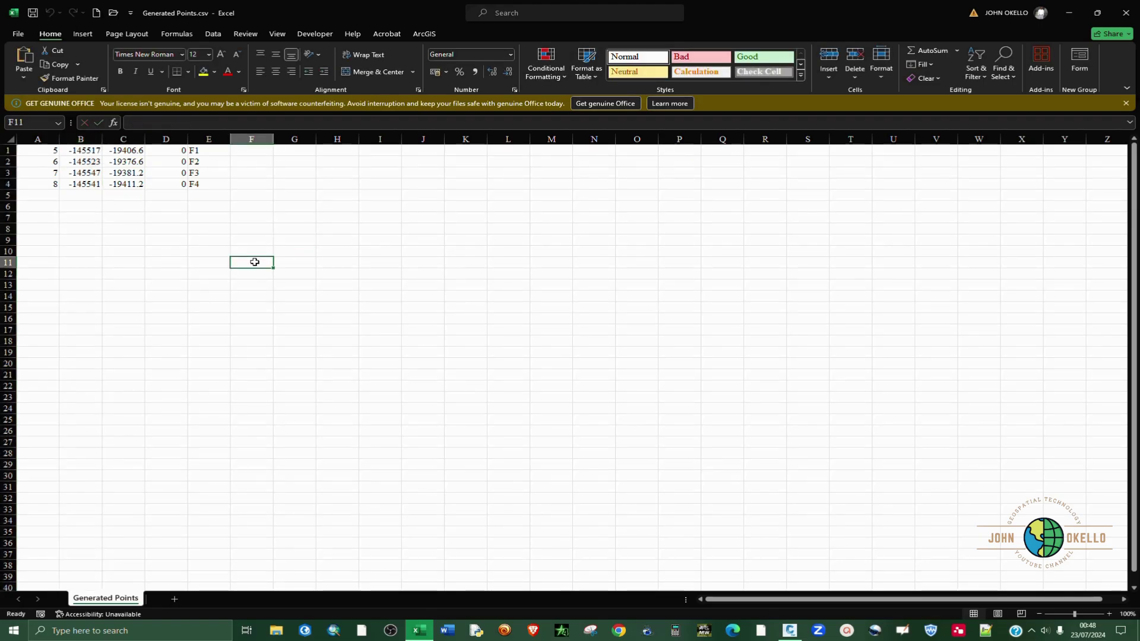
pyautogui.click(1126, 104)
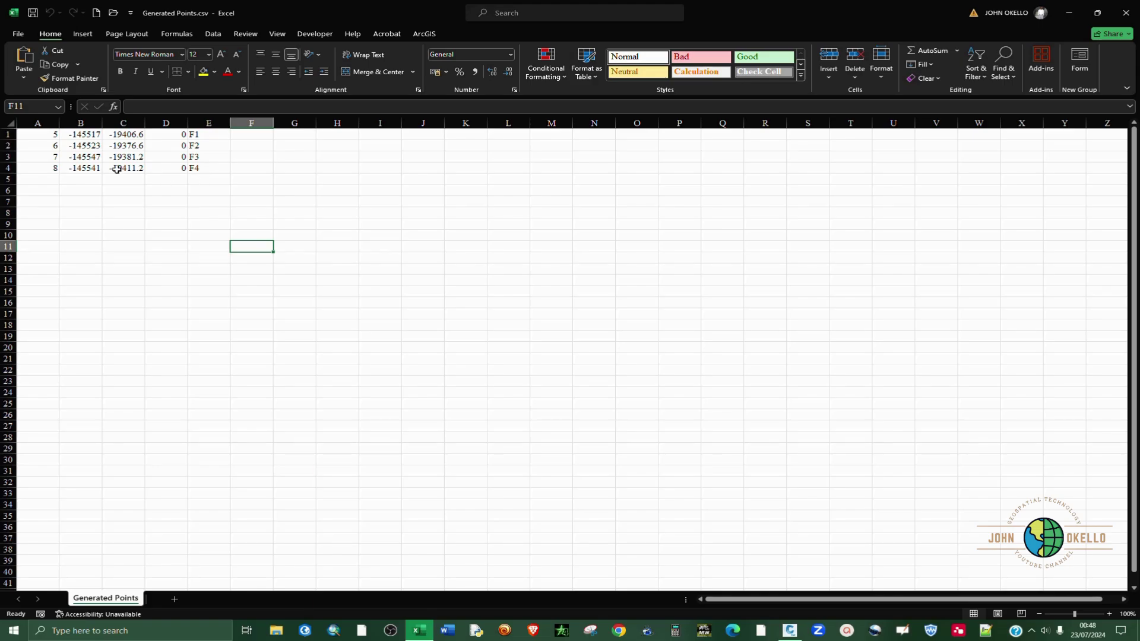
# Autofit columns B and C so the coordinates show all four decimals.
pyautogui.click(84, 122)
pyautogui.moveTo(105, 122); pyautogui.dragTo(98, 121)
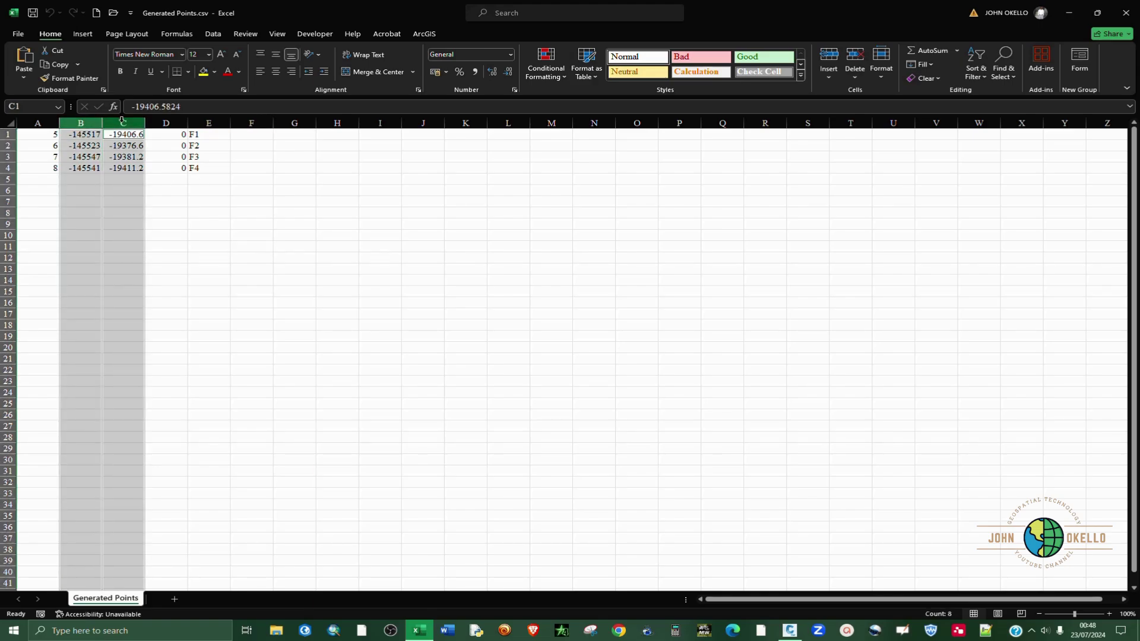
pyautogui.doubleClick(102, 121)
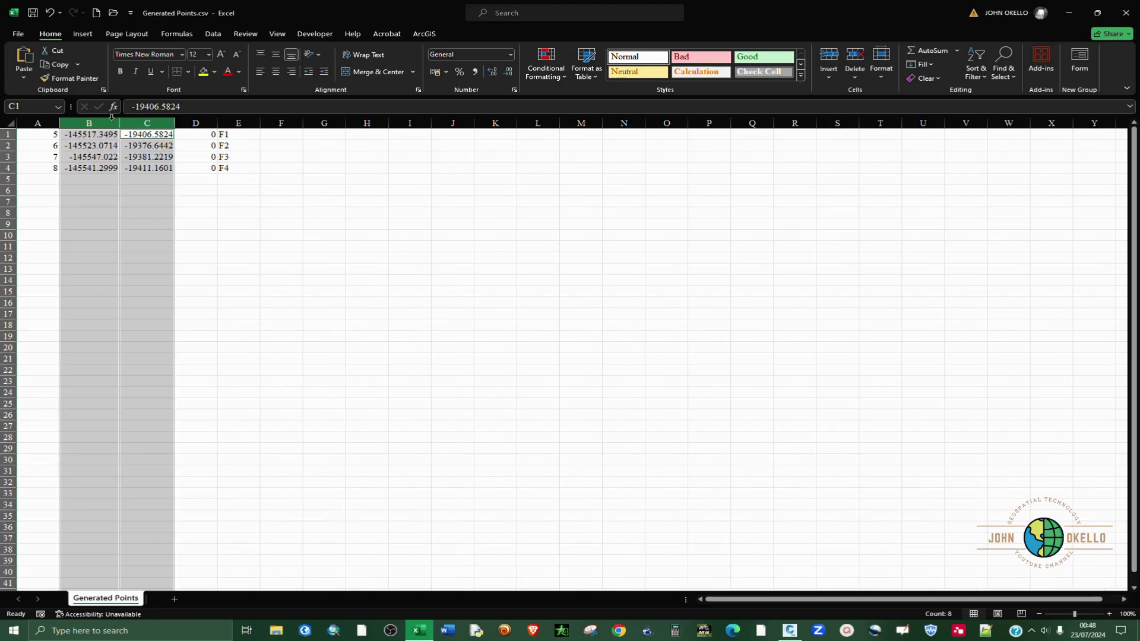
pyautogui.click(194, 203)
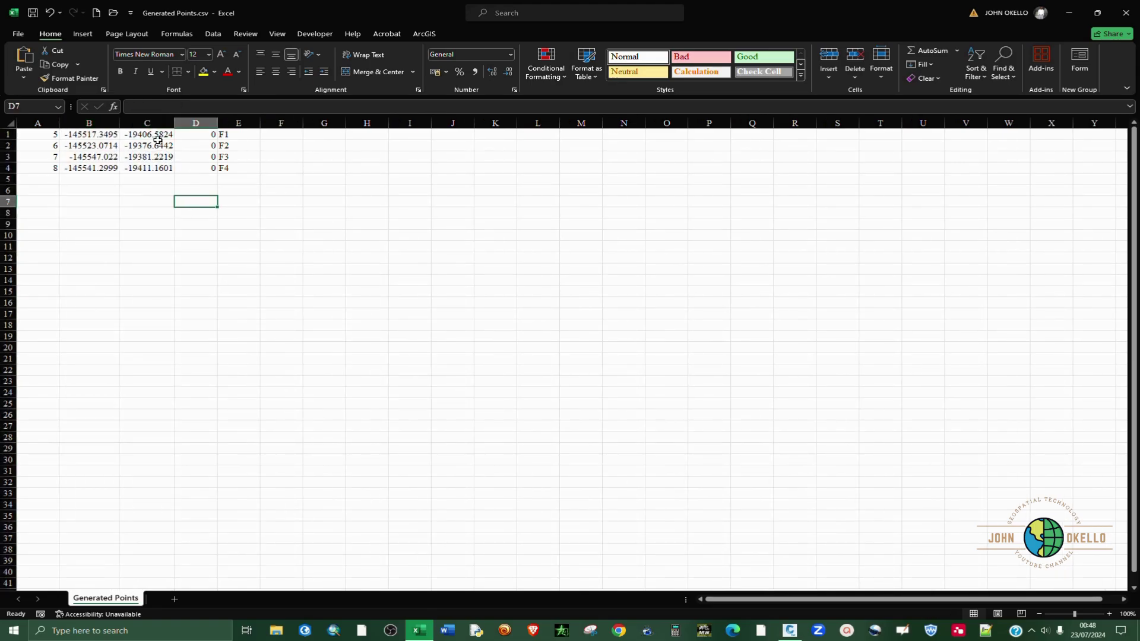
# Delete the point-number column A and the zero-elevation column.
pyautogui.click(41, 123)
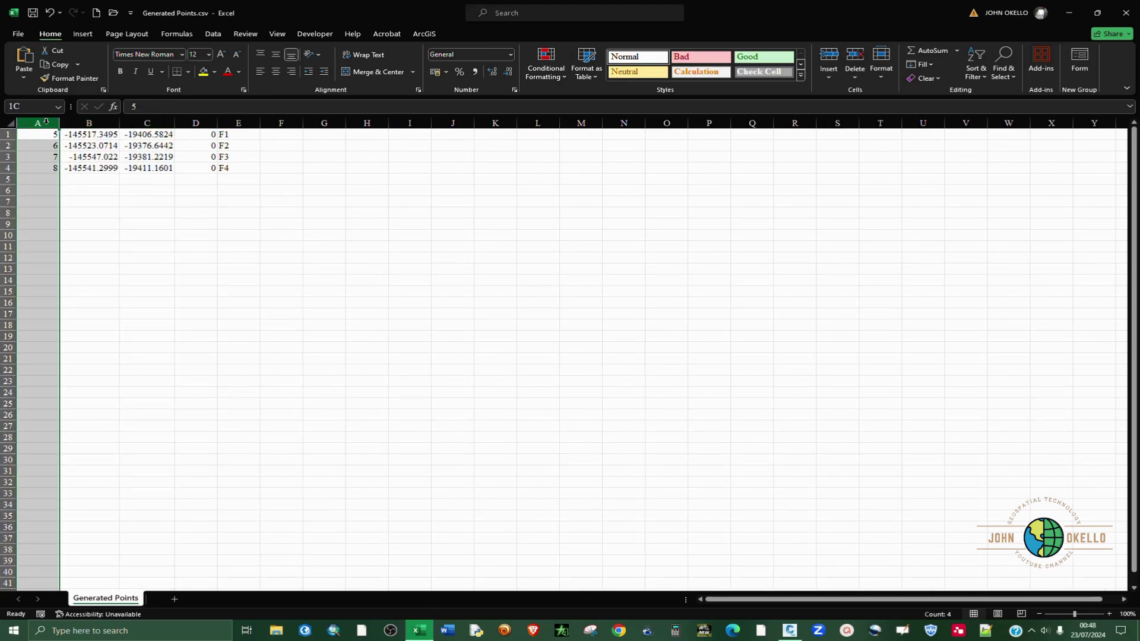
pyautogui.click(855, 60)
pyautogui.click(160, 223)
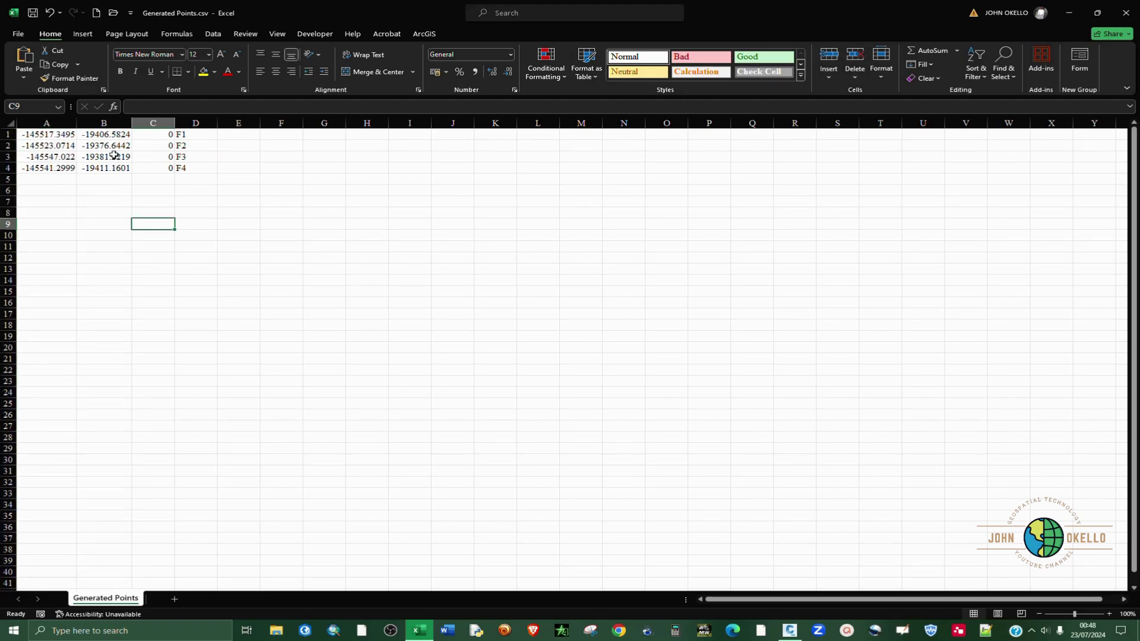
pyautogui.click(154, 123)
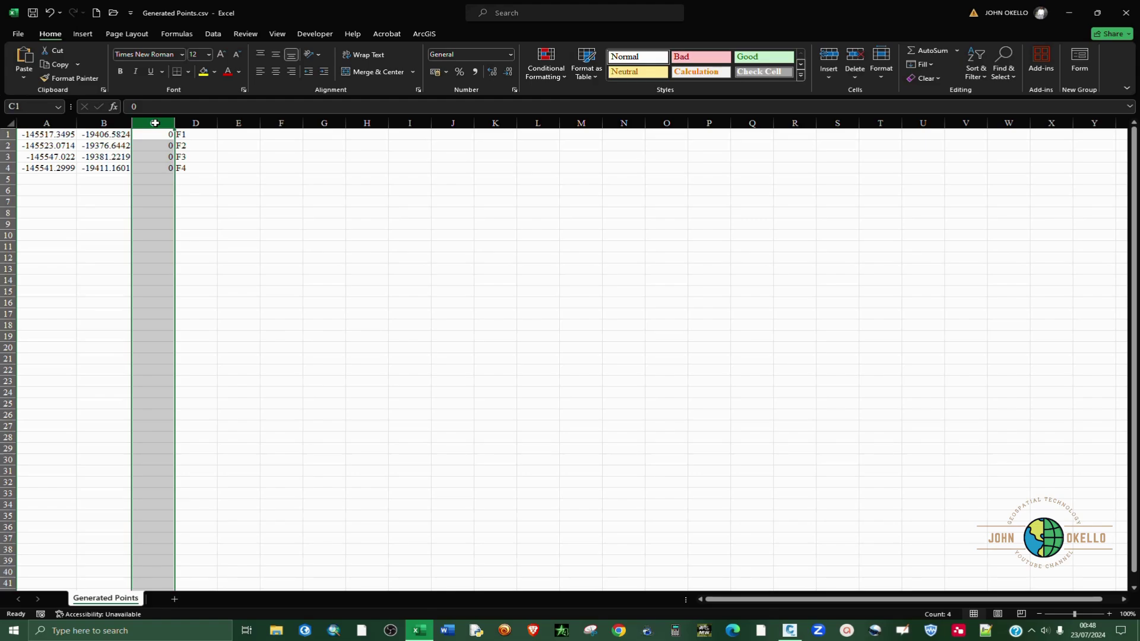
pyautogui.click(855, 59)
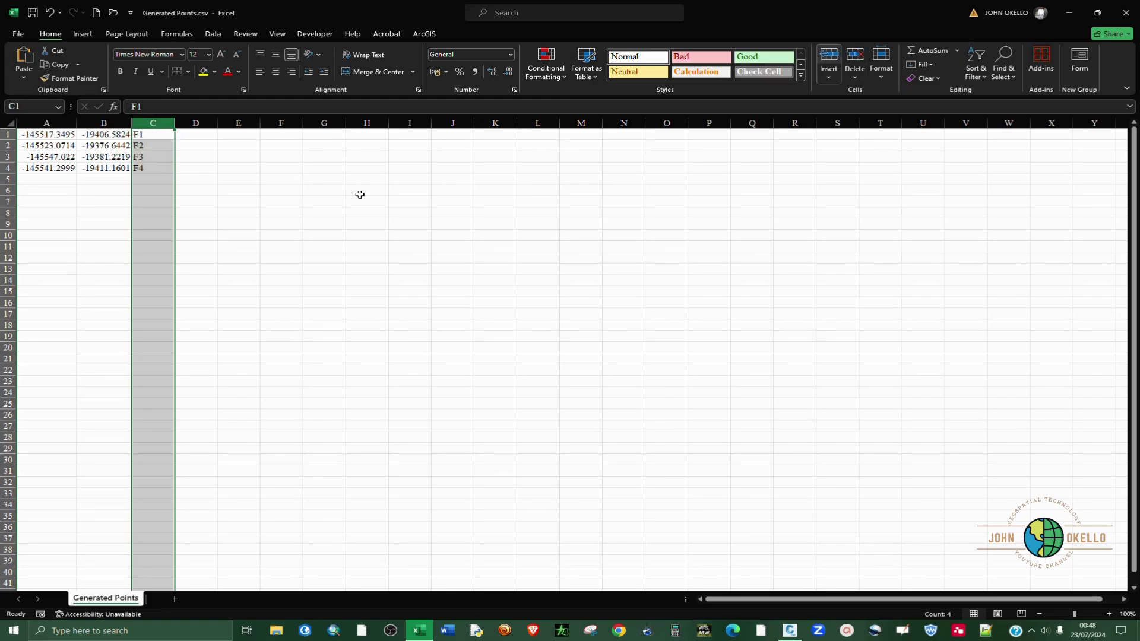
pyautogui.click(281, 224)
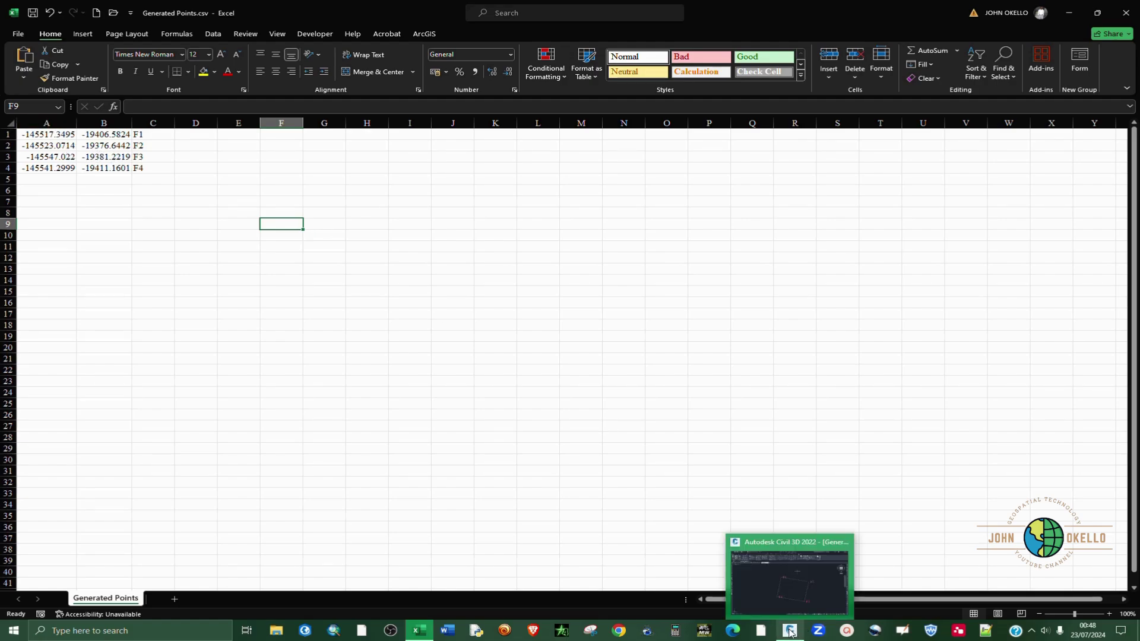
pyautogui.click(799, 612)
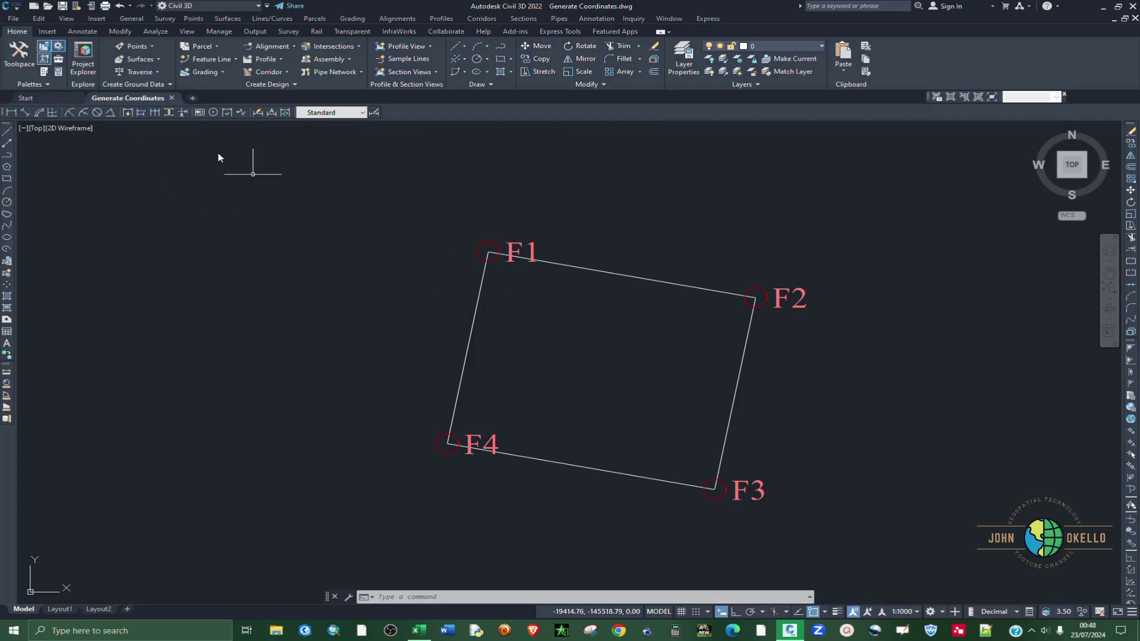
pyautogui.click(204, 21)
pyautogui.click(220, 141)
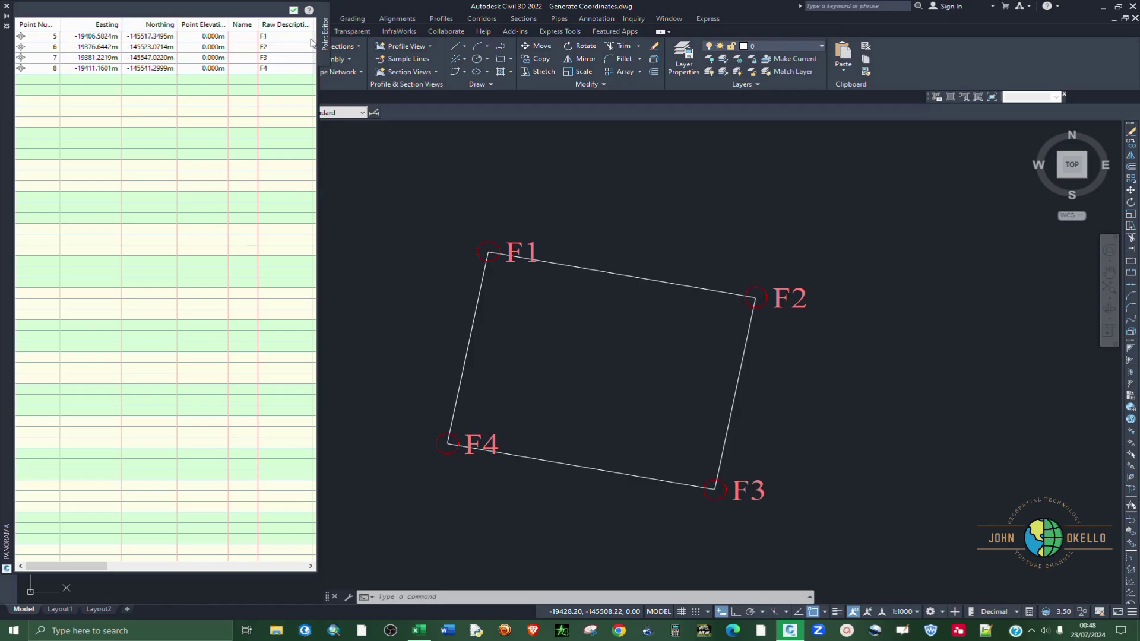
pyautogui.click(7, 6)
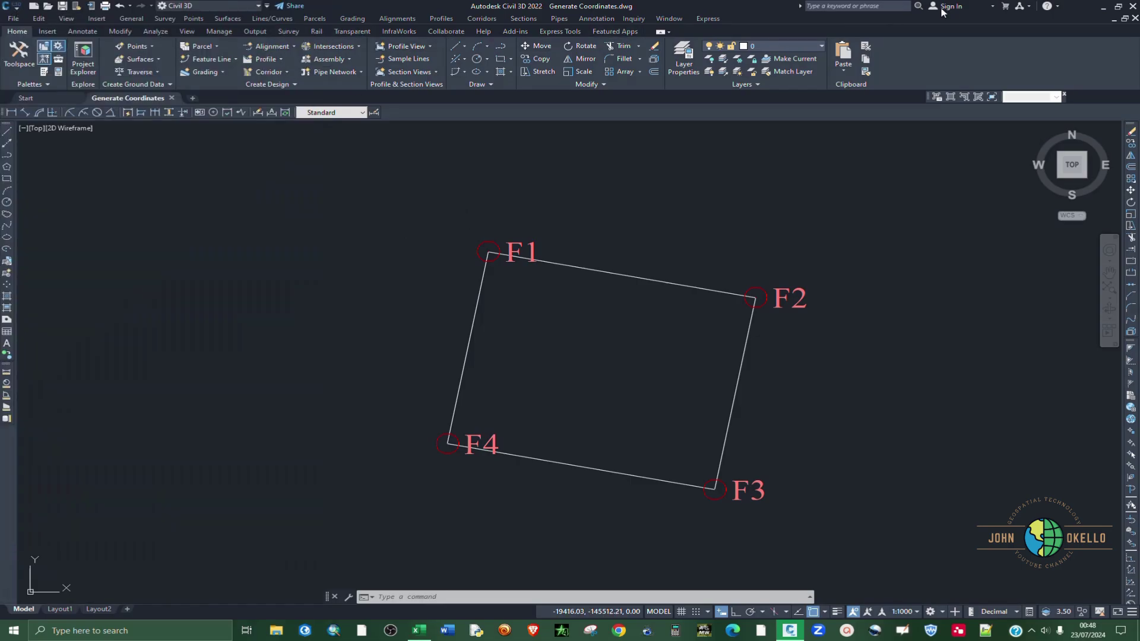
pyautogui.click(1103, 7)
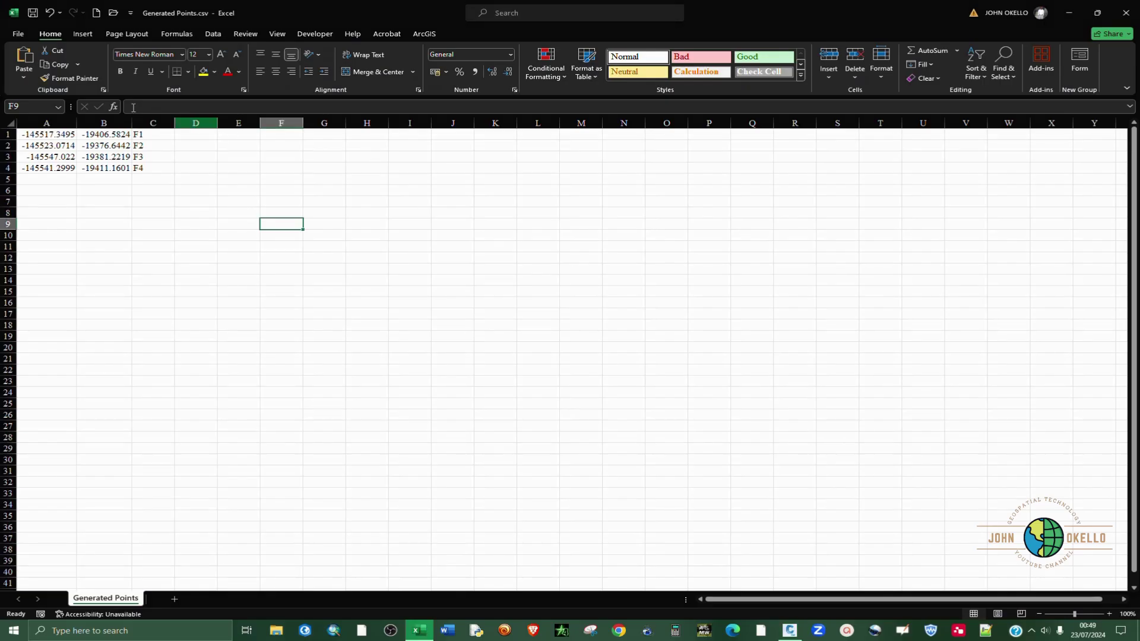
# Insert a blank row above the first row of point data.
pyautogui.click(49, 135)
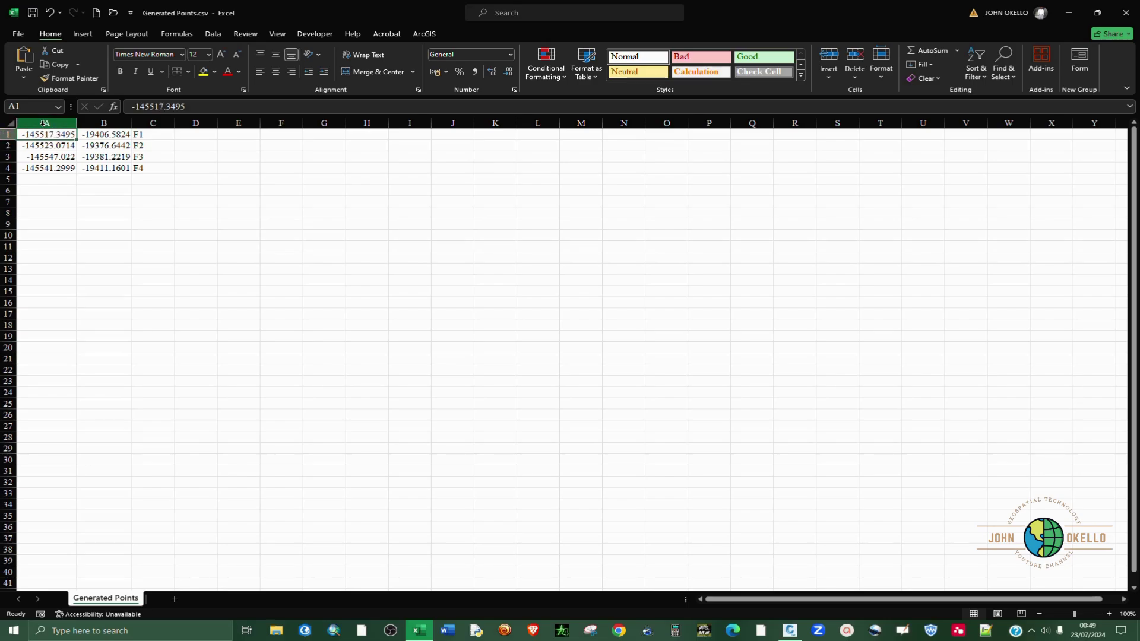
pyautogui.click(10, 136)
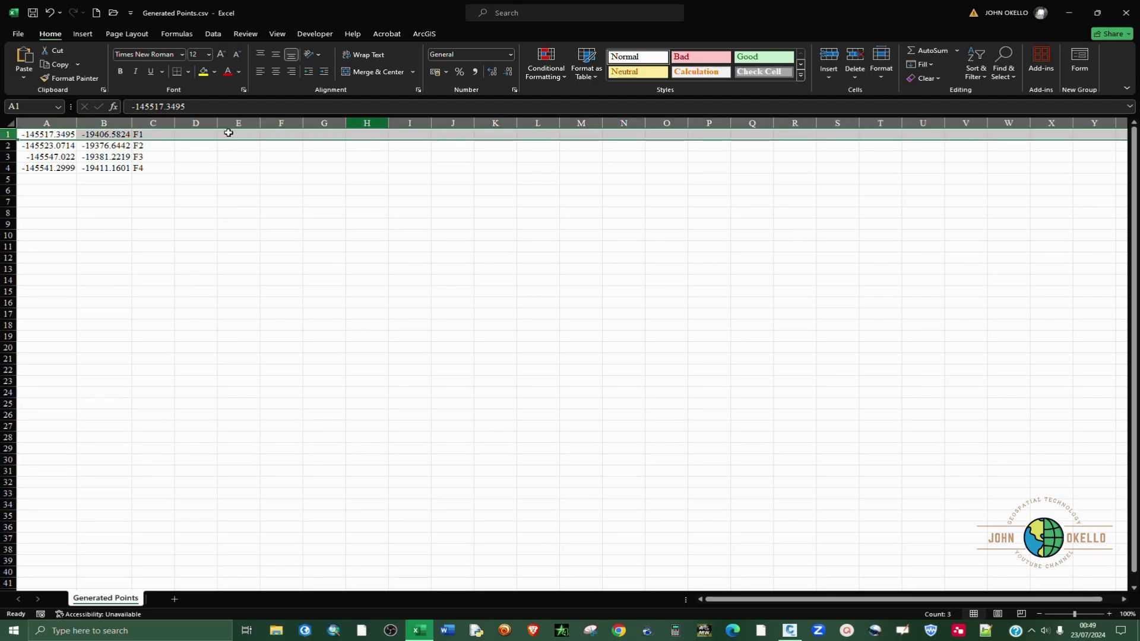
pyautogui.click(823, 56)
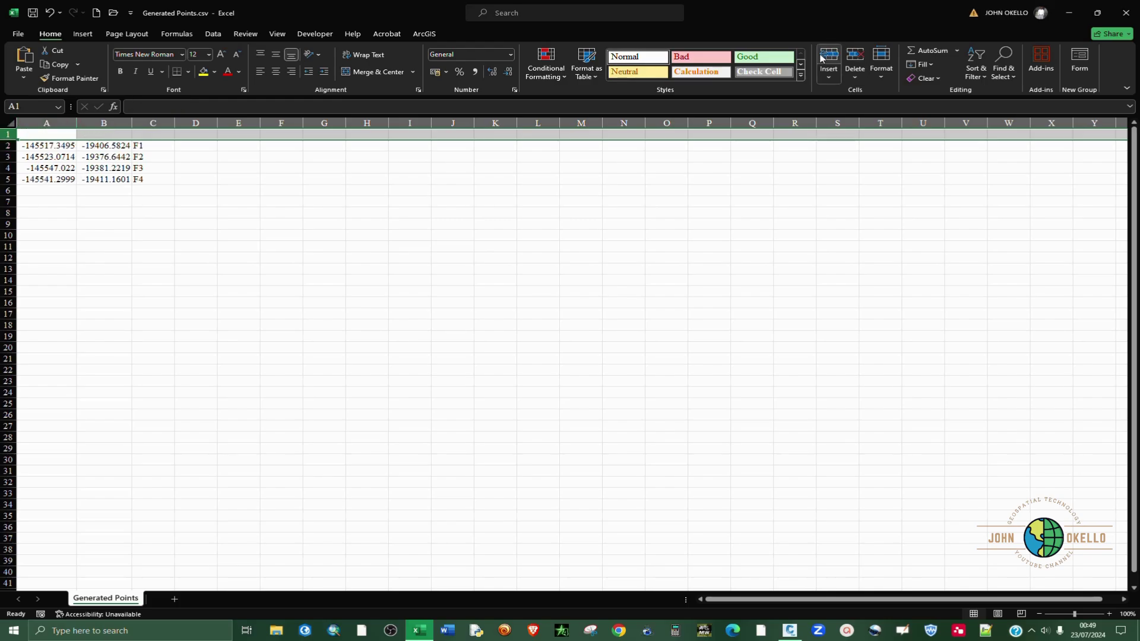
# Enter the headings Northing, Easting and Station in cells A1, B1 and C1.
pyautogui.click(53, 134)
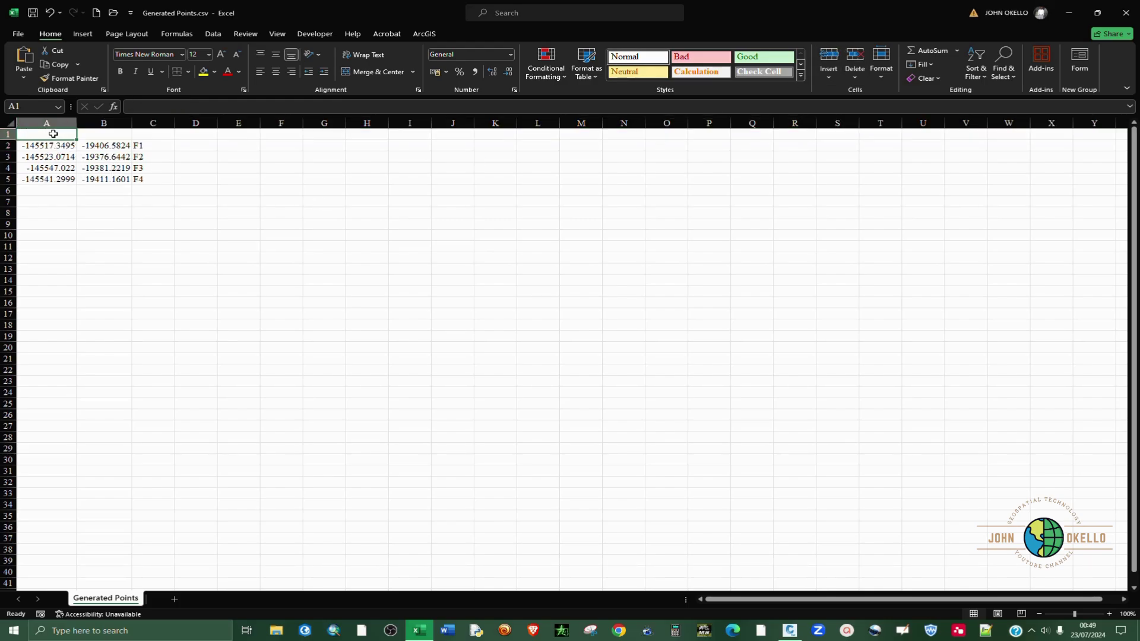
pyautogui.write('Station')
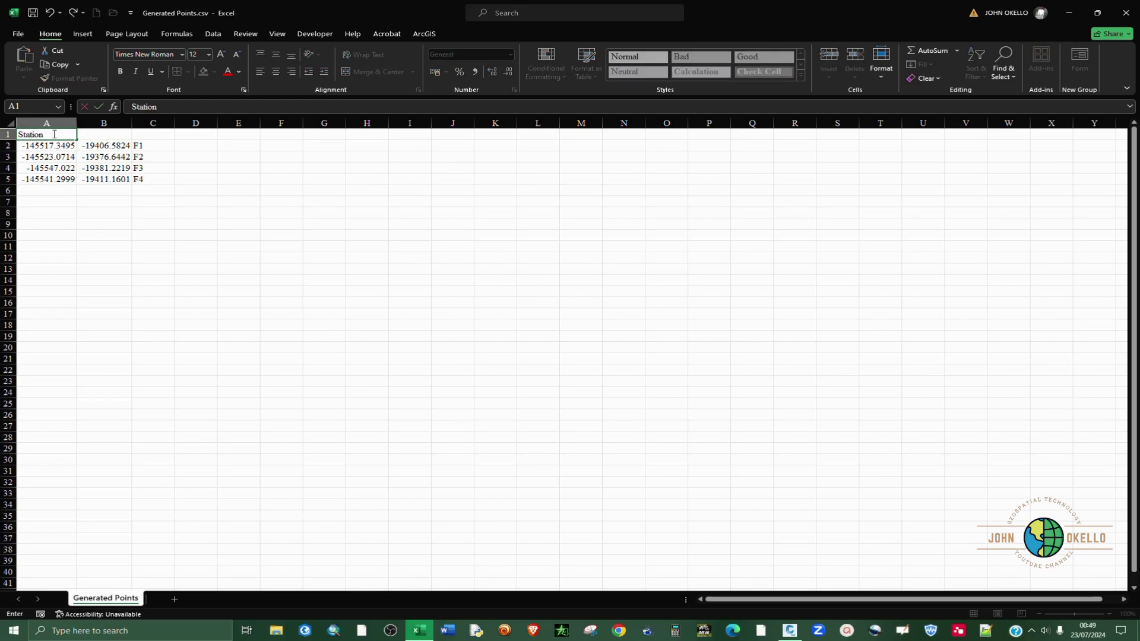
pyautogui.press('Tab')
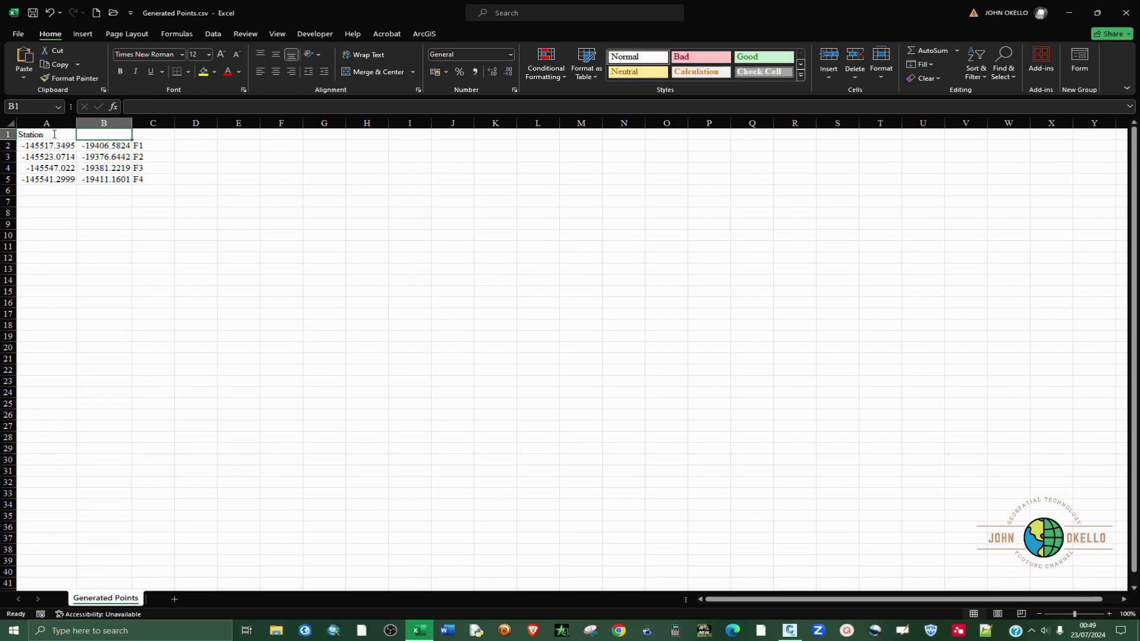
pyautogui.write('E')
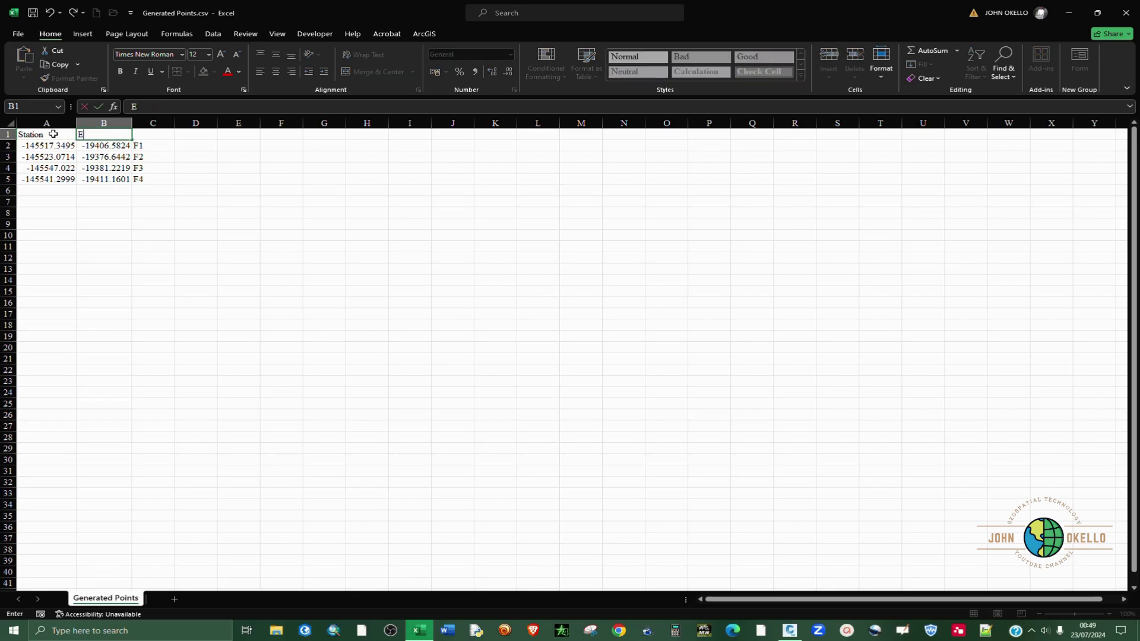
pyautogui.click(53, 132)
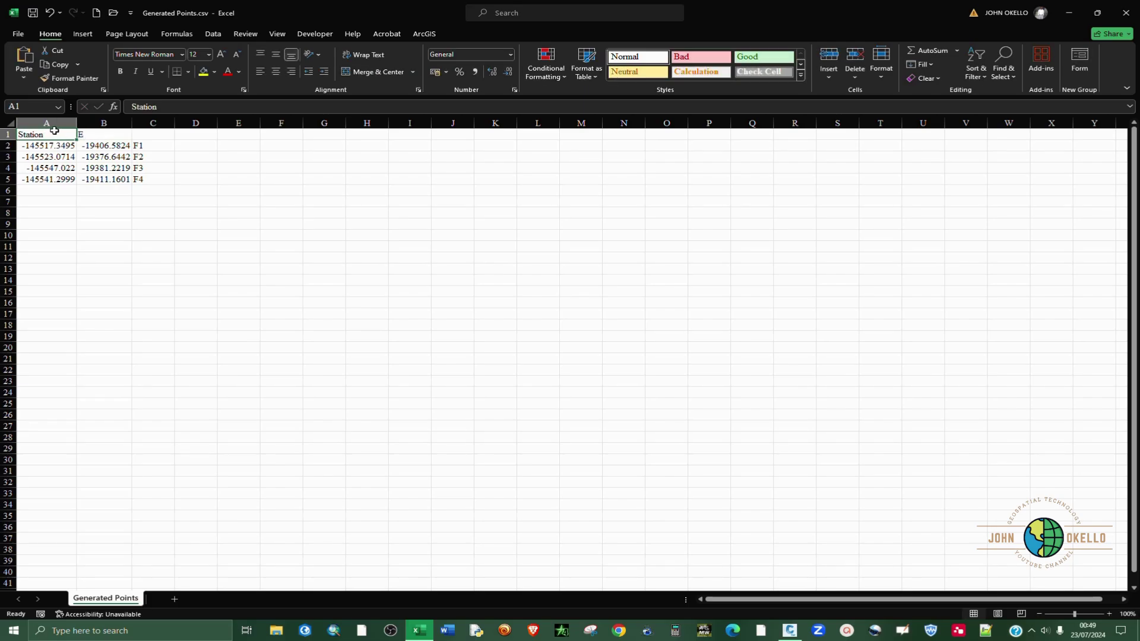
pyautogui.write('Northing')
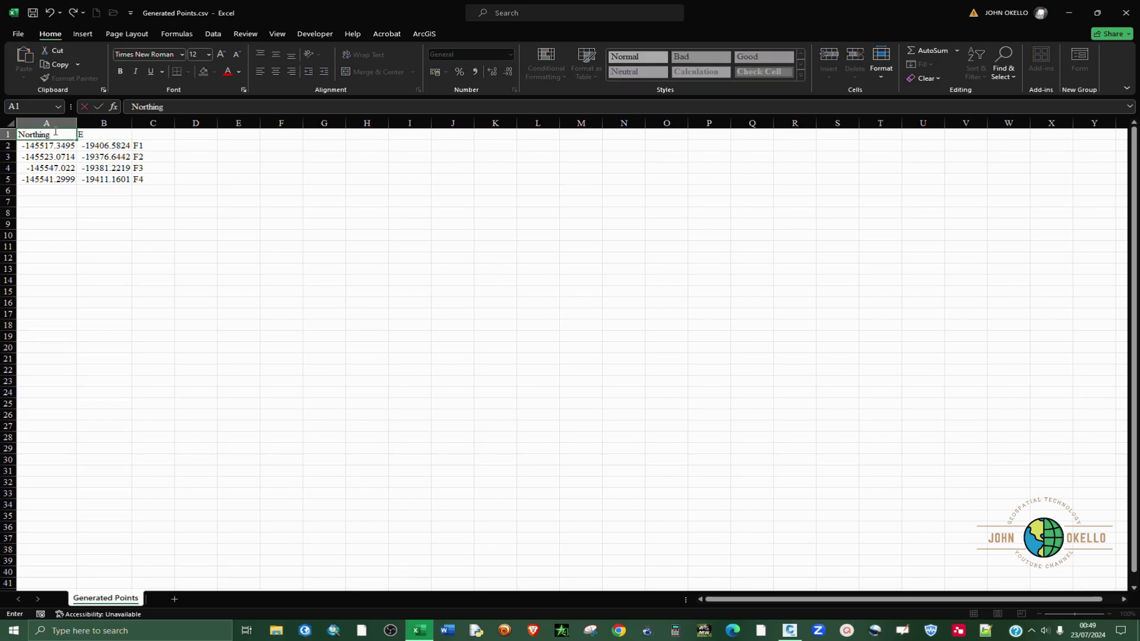
pyautogui.press('Tab')
pyautogui.write('E')
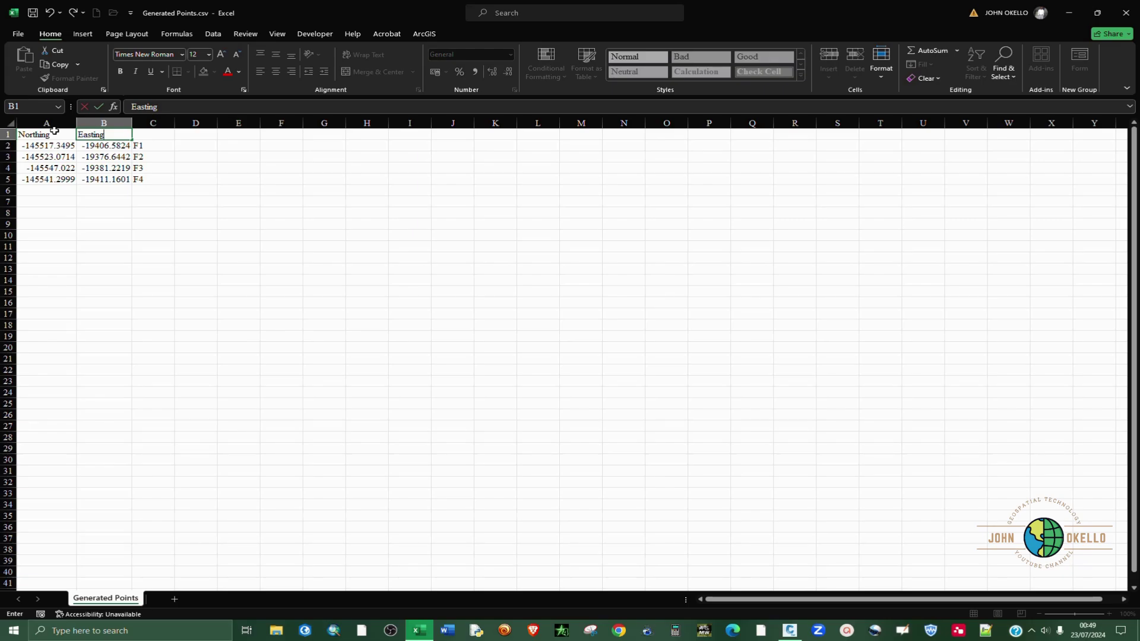
pyautogui.press('Tab')
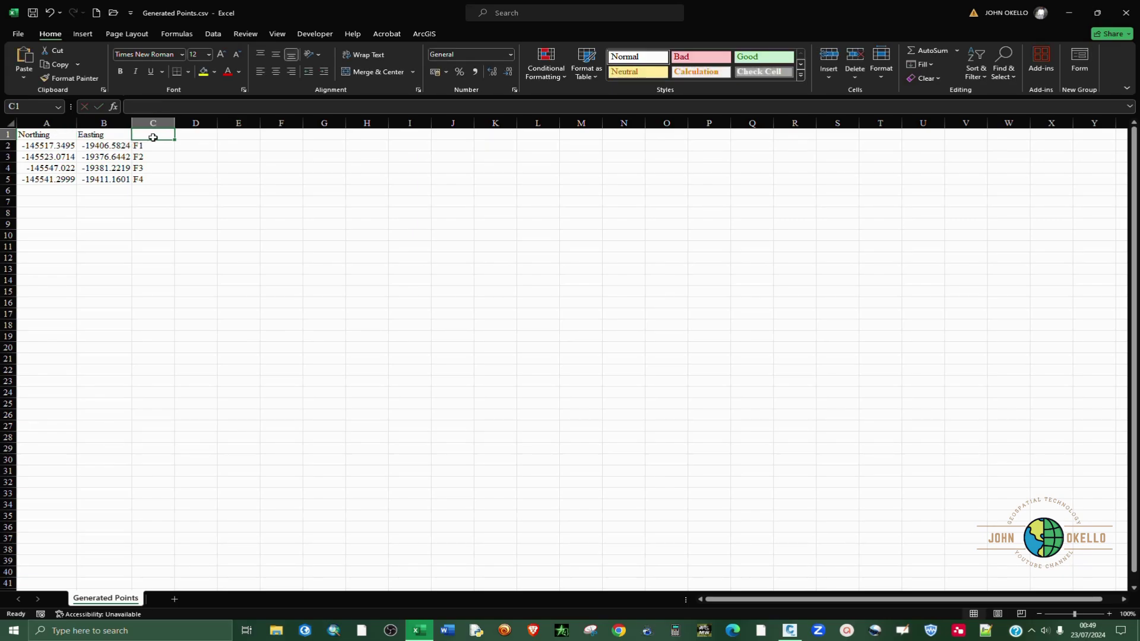
pyautogui.write('Stat')
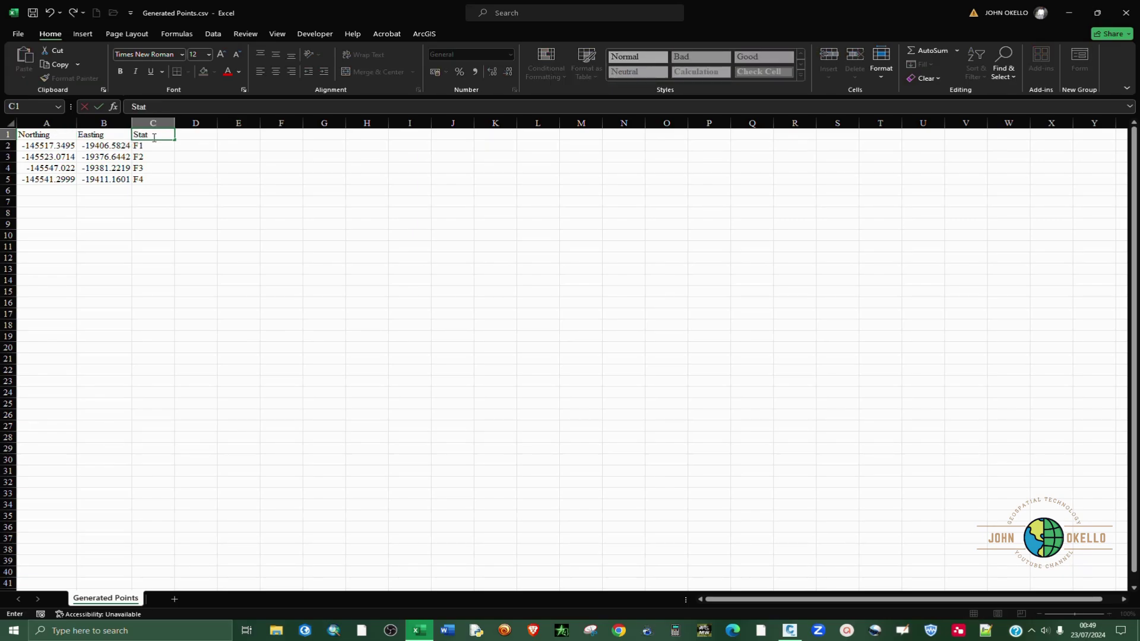
pyautogui.write('ion')
pyautogui.click(47, 145)
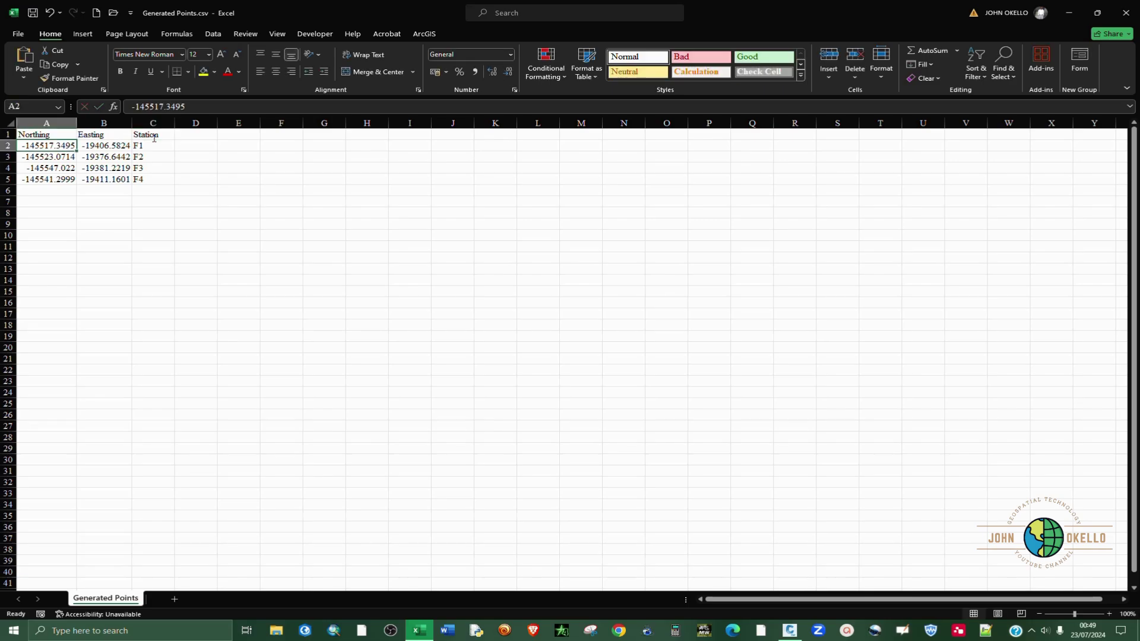
pyautogui.click(38, 122)
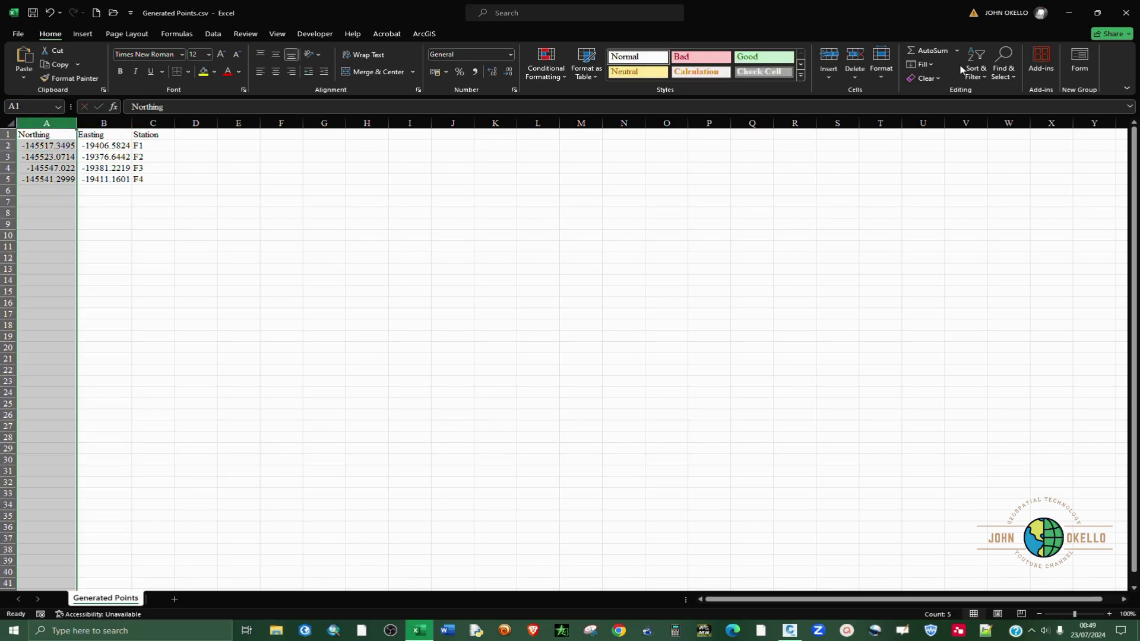
# Insert a new column A and copy the Station cells D1:D5 into it.
pyautogui.click(829, 57)
pyautogui.click(366, 201)
pyautogui.moveTo(196, 136); pyautogui.dragTo(195, 177)
pyautogui.rightClick(194, 175)
pyautogui.click(226, 199)
pyautogui.click(29, 134)
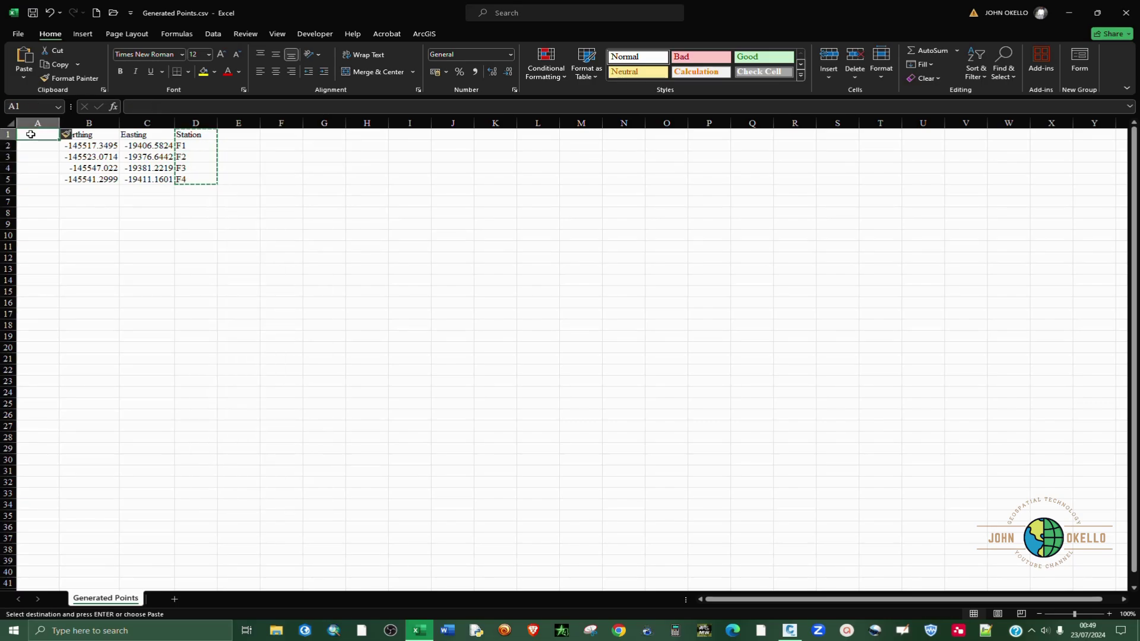
pyautogui.rightClick(29, 134)
pyautogui.click(59, 204)
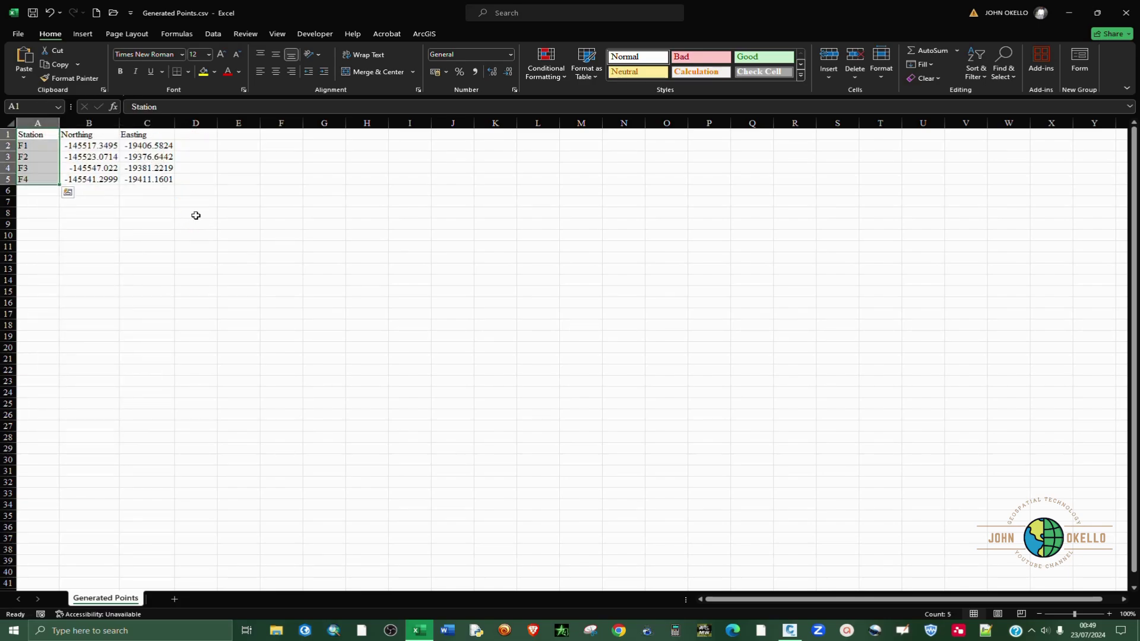
# Centre the values in the Northing and Easting columns.
pyautogui.click(79, 136)
pyautogui.hotkey('ctrl', 'space')
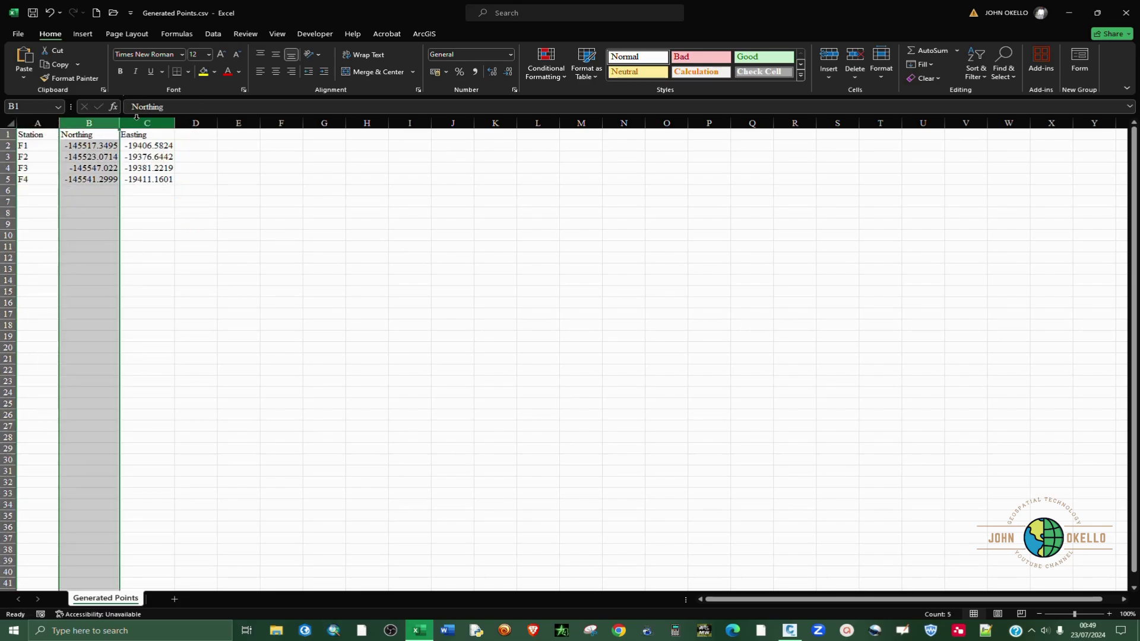
pyautogui.keyDown('ctrl'); pyautogui.click(126, 136); pyautogui.keyUp('ctrl')
pyautogui.hotkey('ctrl', 'space')
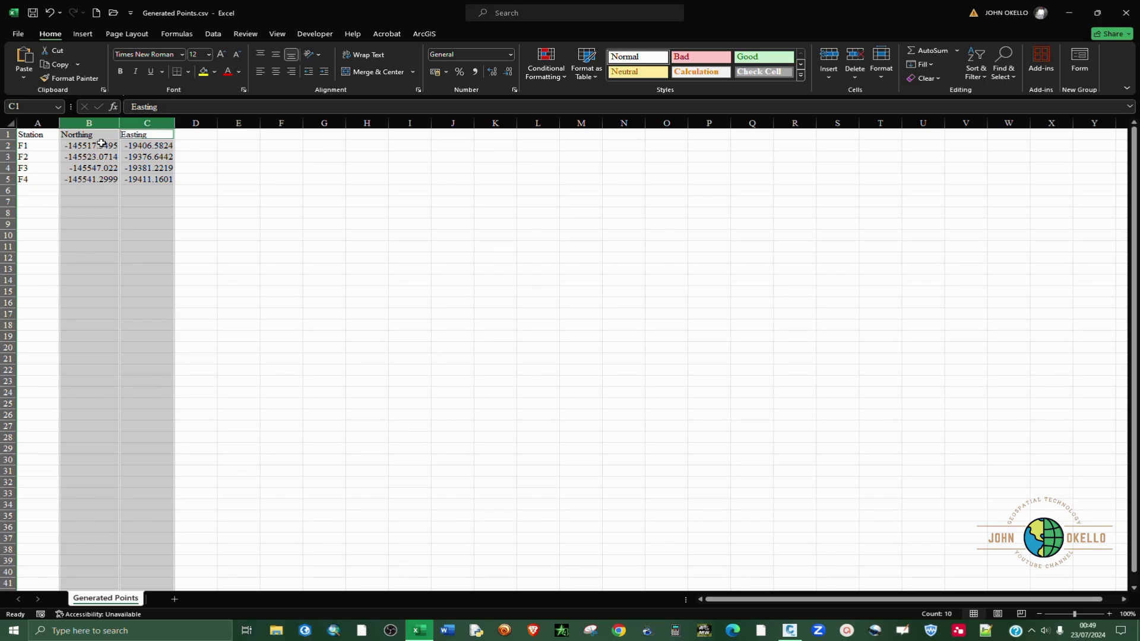
pyautogui.click(275, 72)
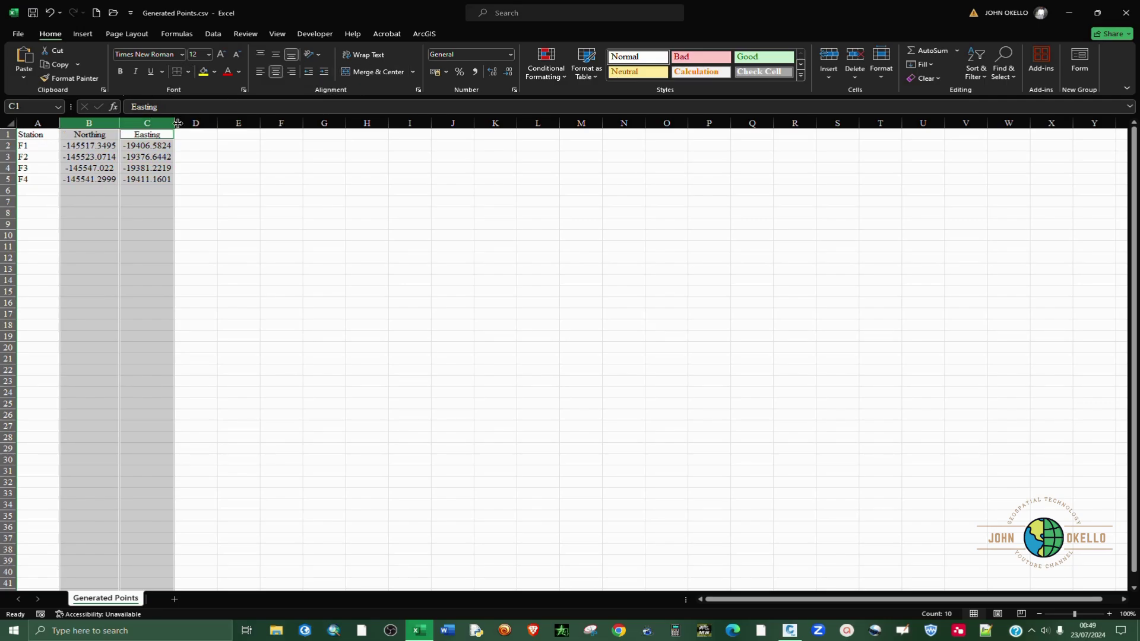
# Format the Northing and Easting coordinates as Number with 2 decimal places.
pyautogui.rightClick(138, 157)
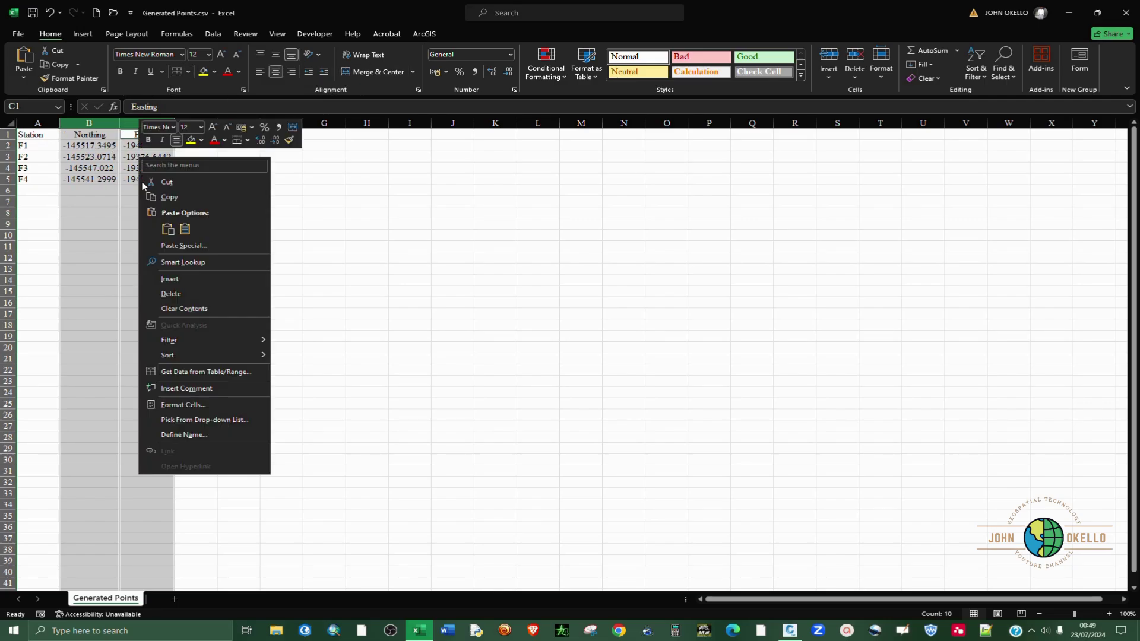
pyautogui.click(184, 406)
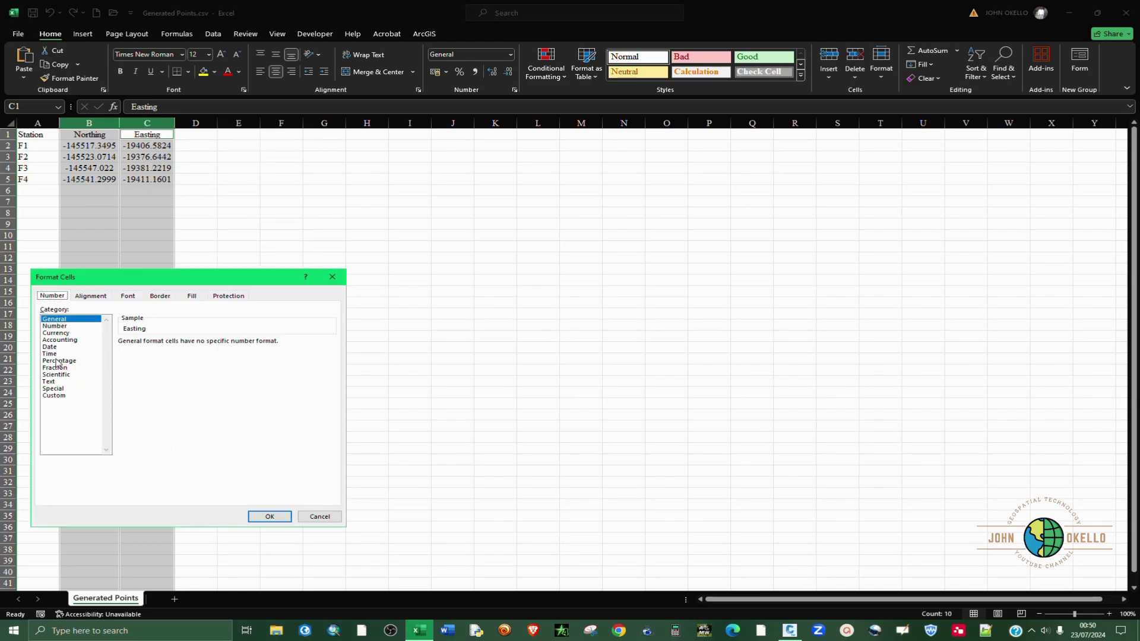
pyautogui.click(55, 326)
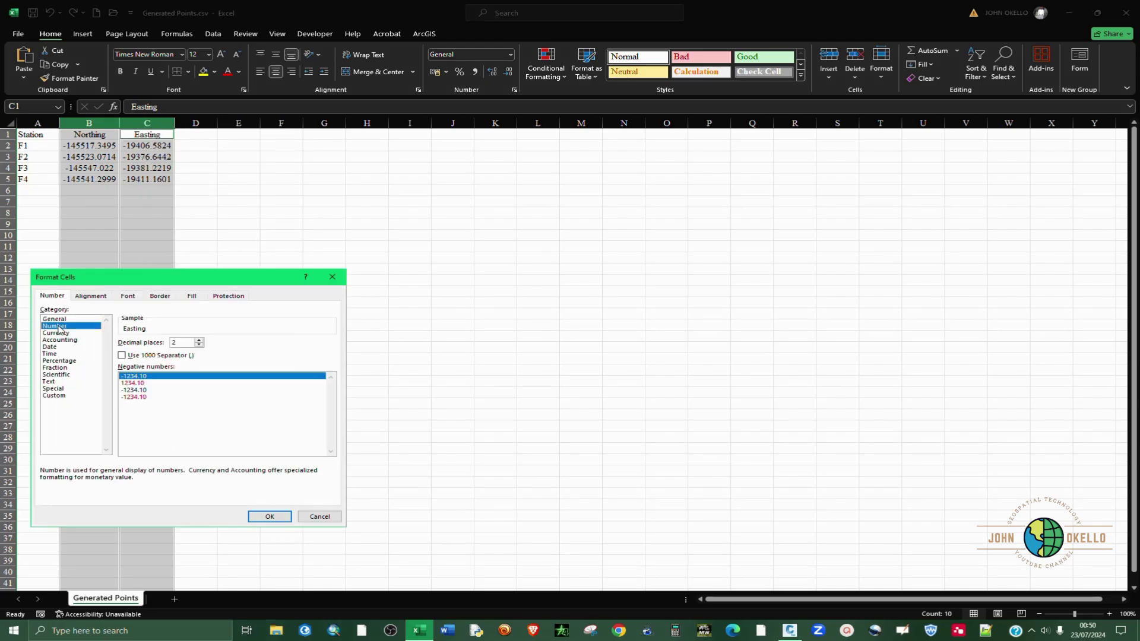
pyautogui.click(270, 516)
pyautogui.click(273, 295)
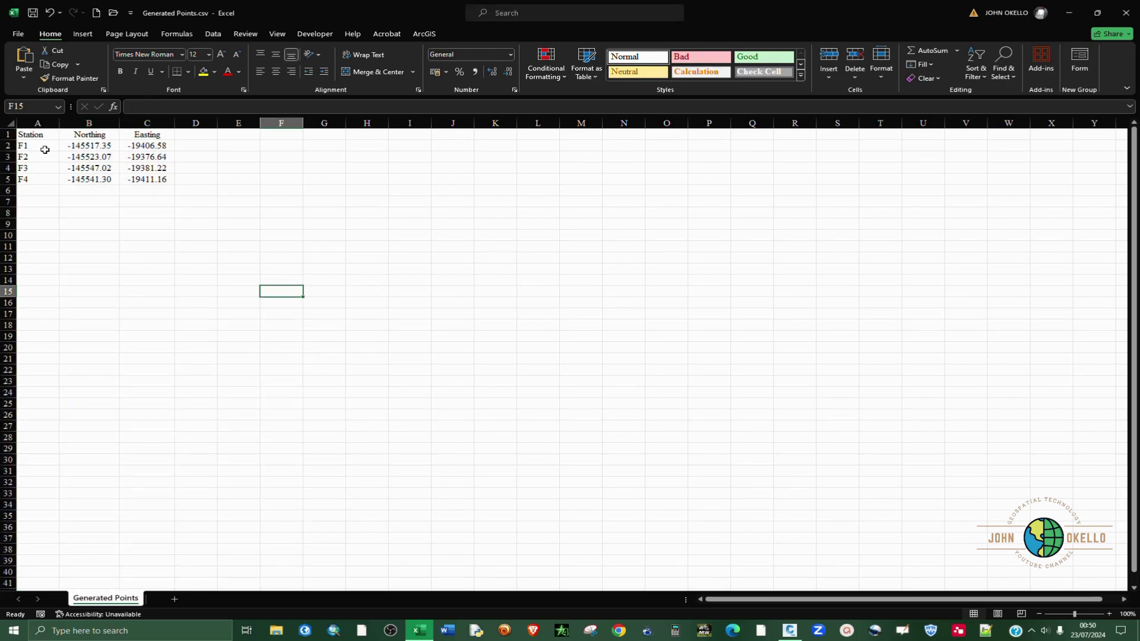
# Minimize Excel, bring back the Civil 3D drawing, then minimize it to show the desktop.
pyautogui.click(1067, 16)
pyautogui.click(786, 630)
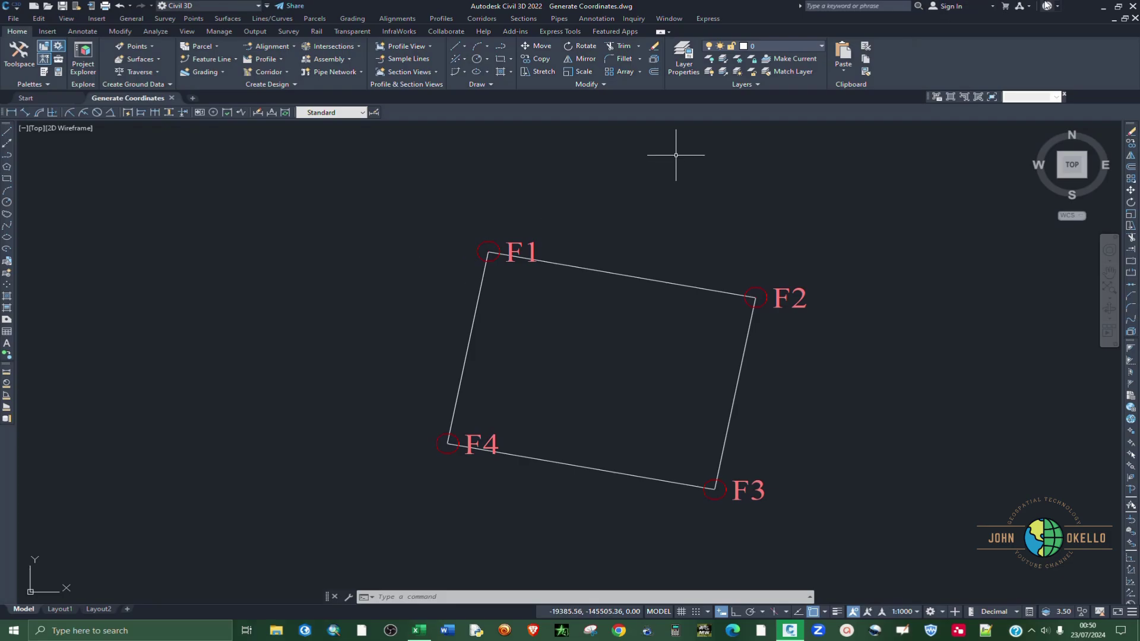
pyautogui.click(1103, 11)
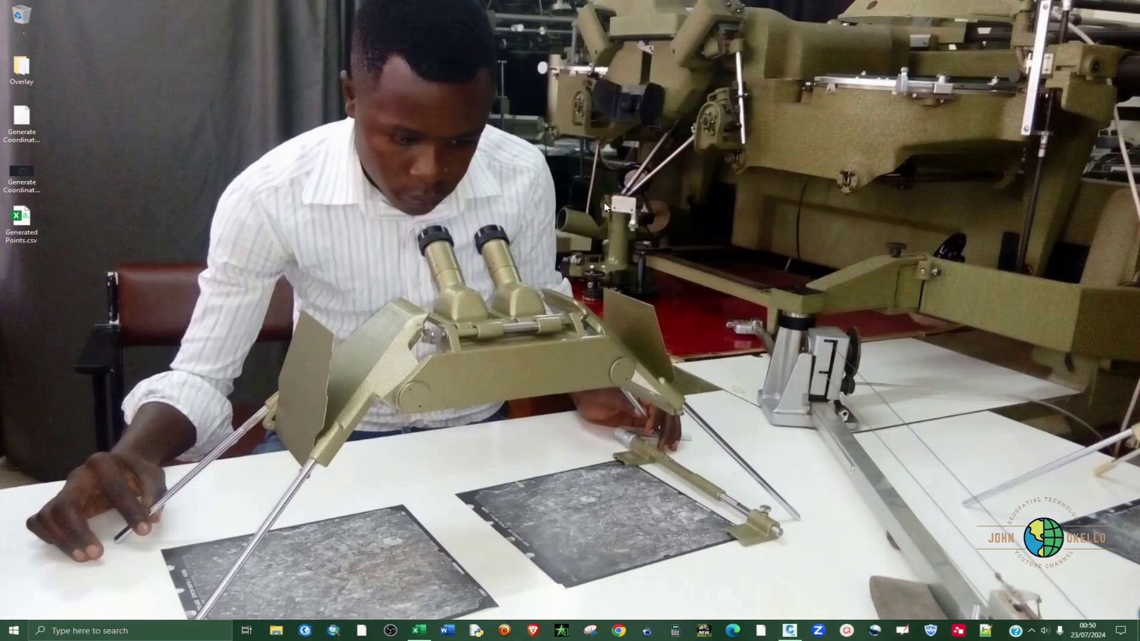